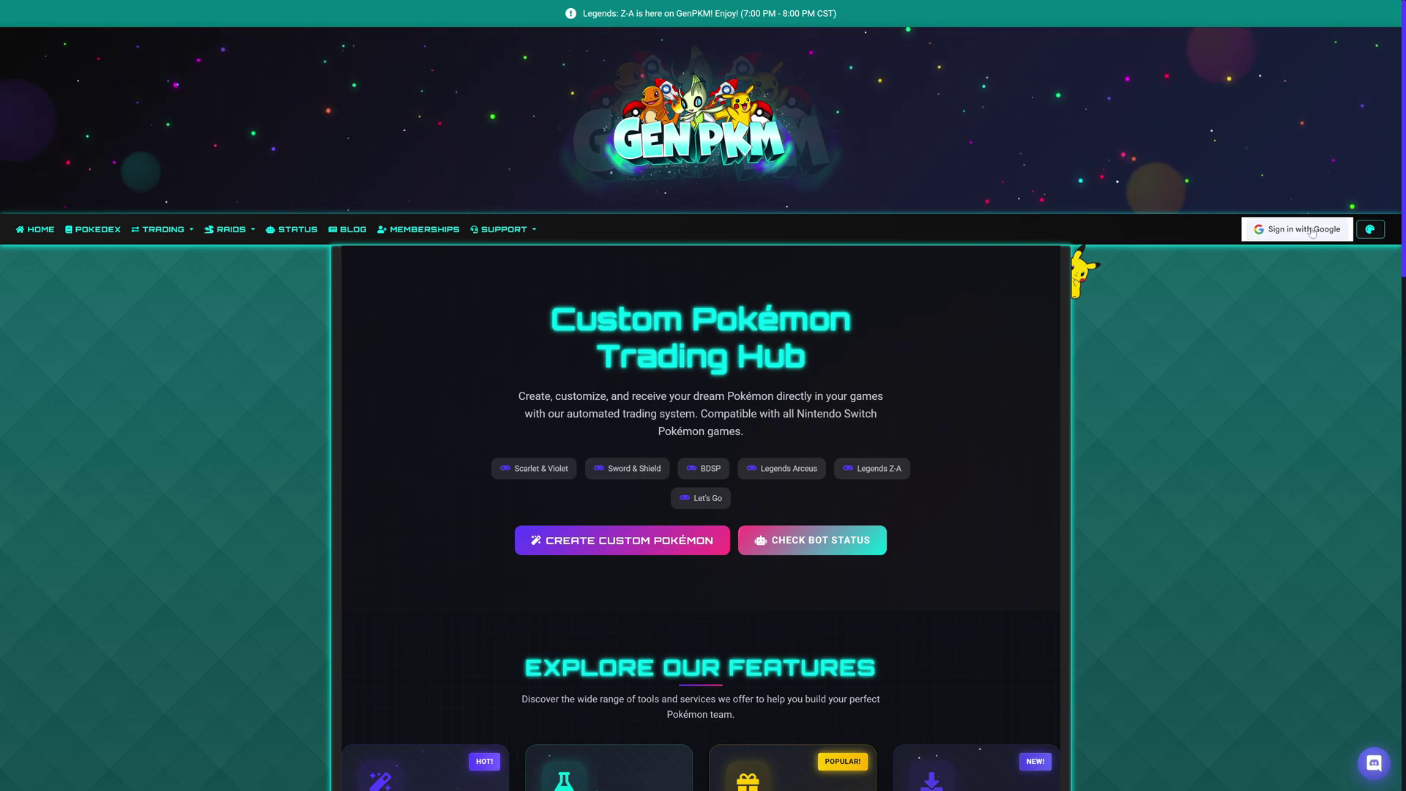
Step: Open the Memberships page and scroll through the available plans
click(421, 229)
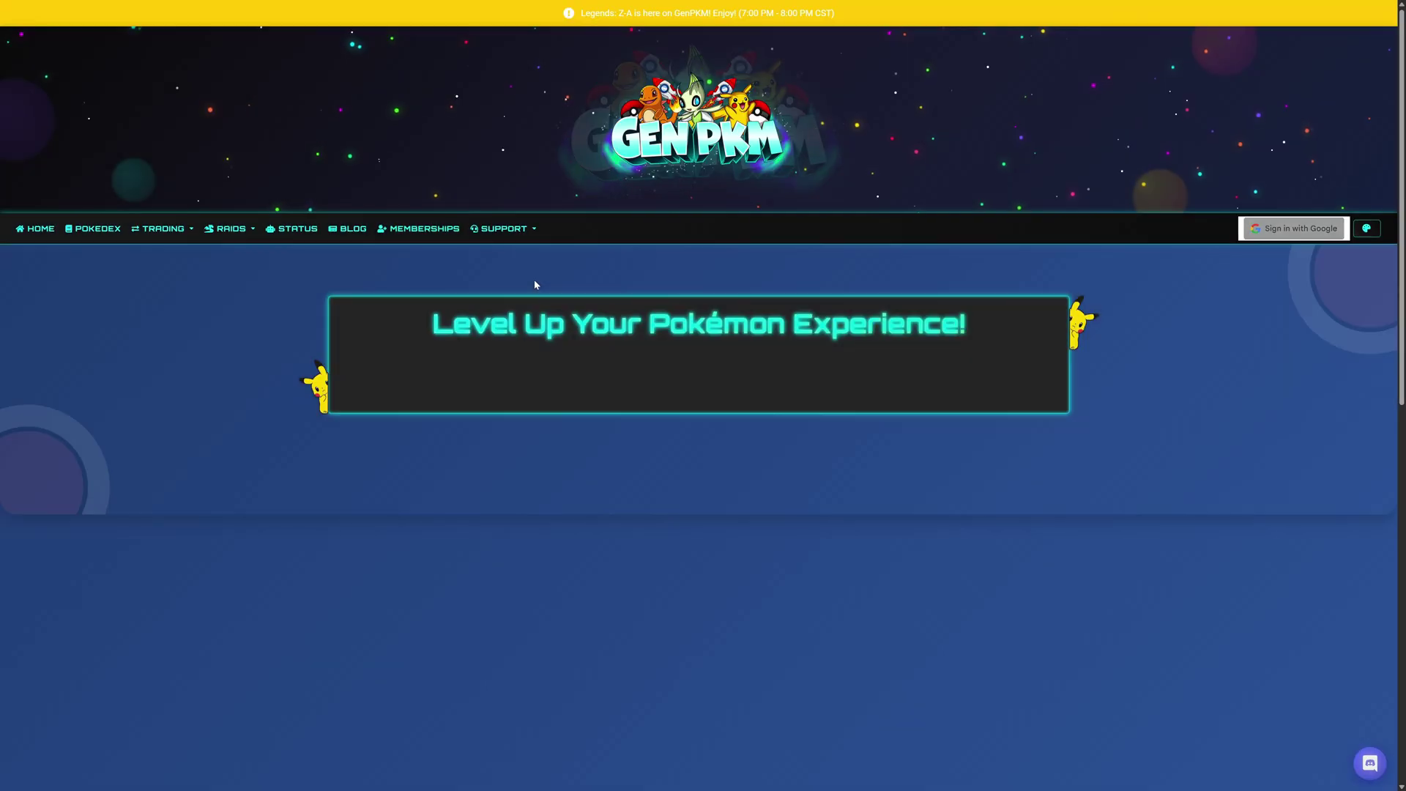
scroll(503, 370, down, 3)
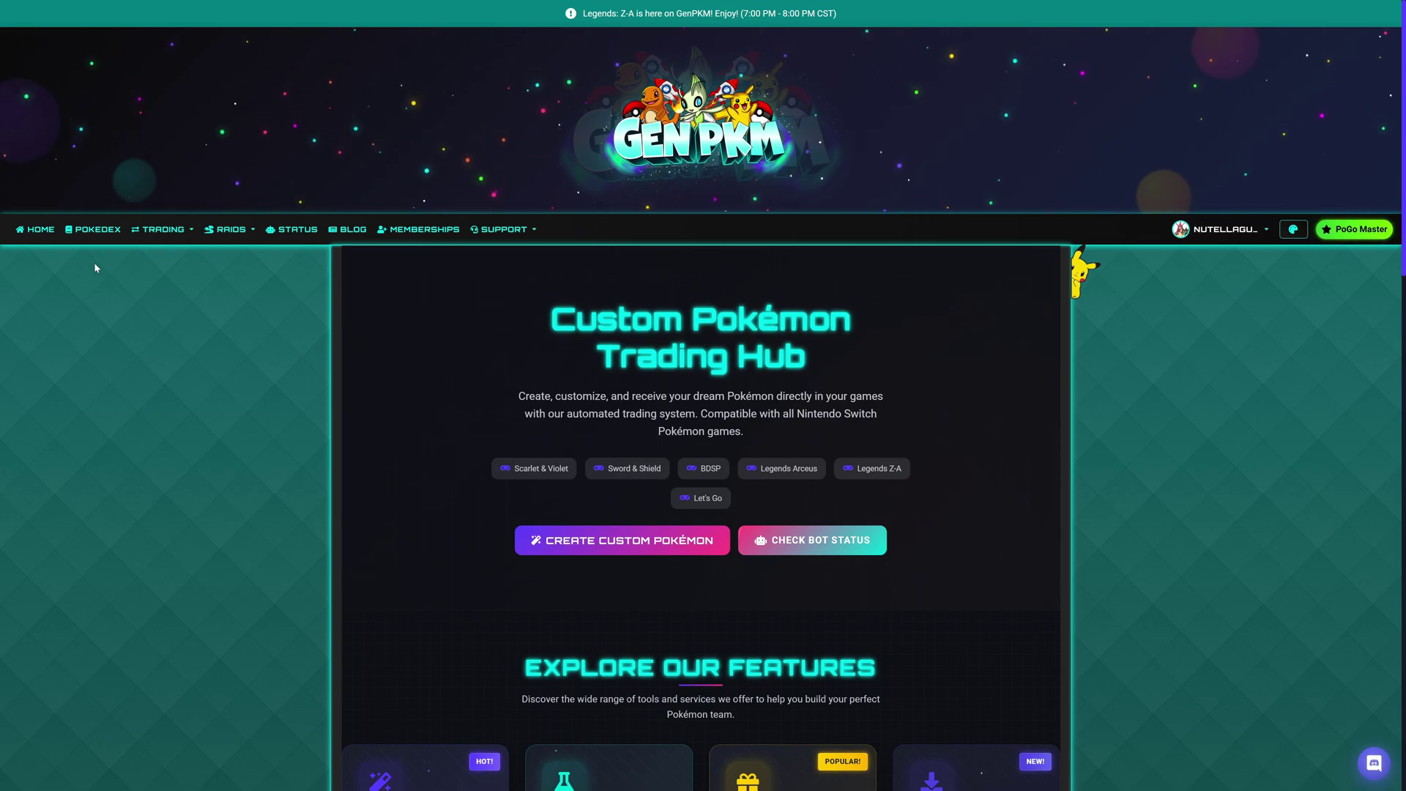
Step: Open the Pokédex and try a name search for 'pik', then clear it
click(93, 229)
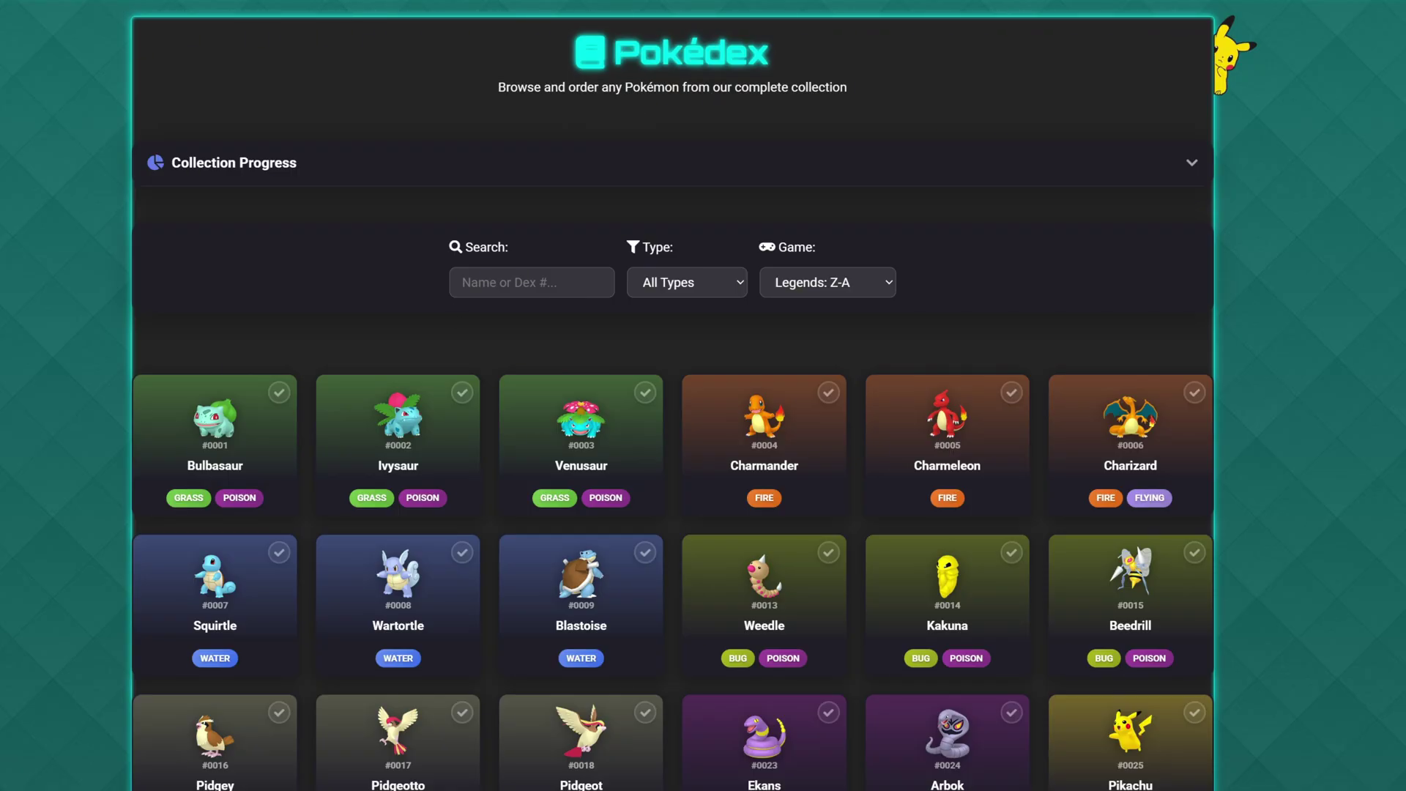
click(532, 282)
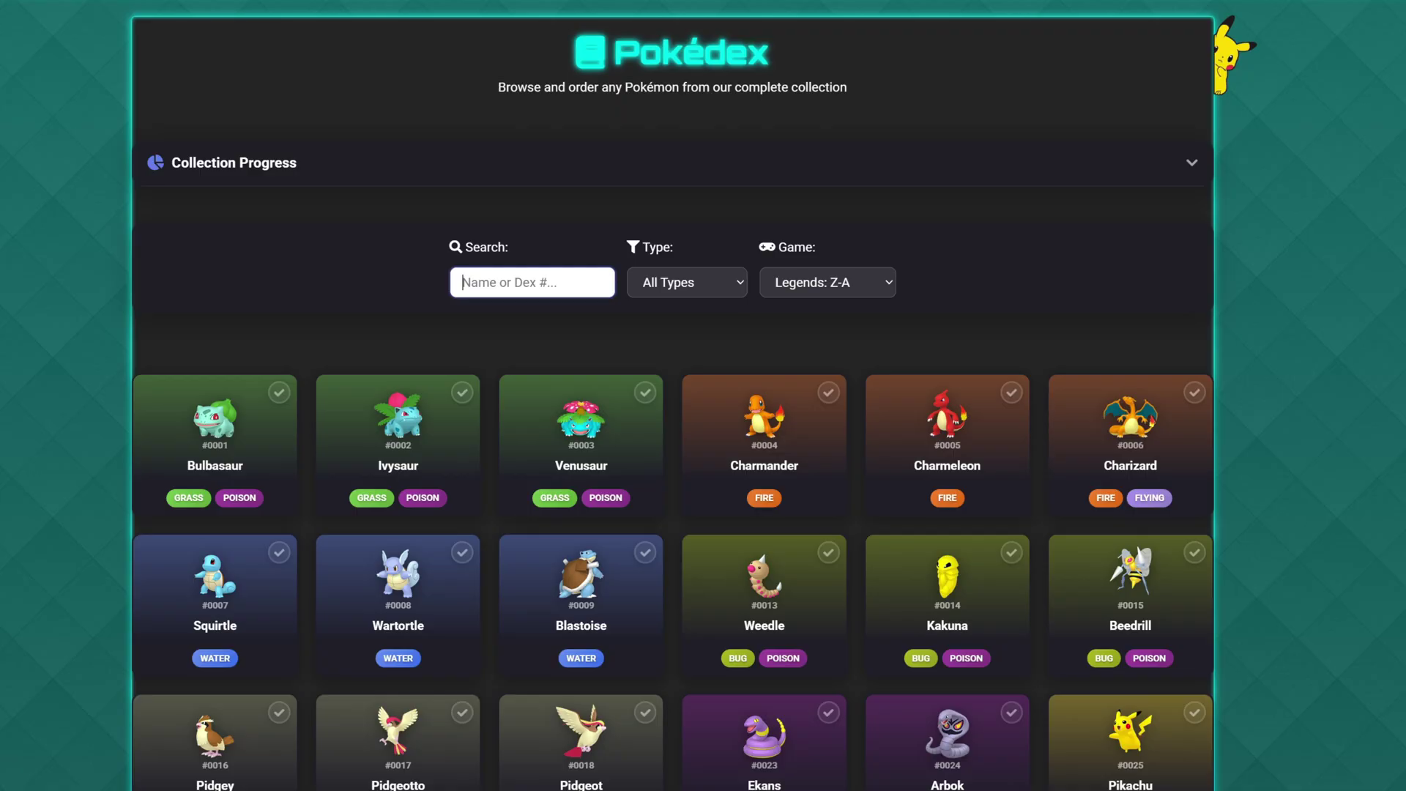
text(pik)
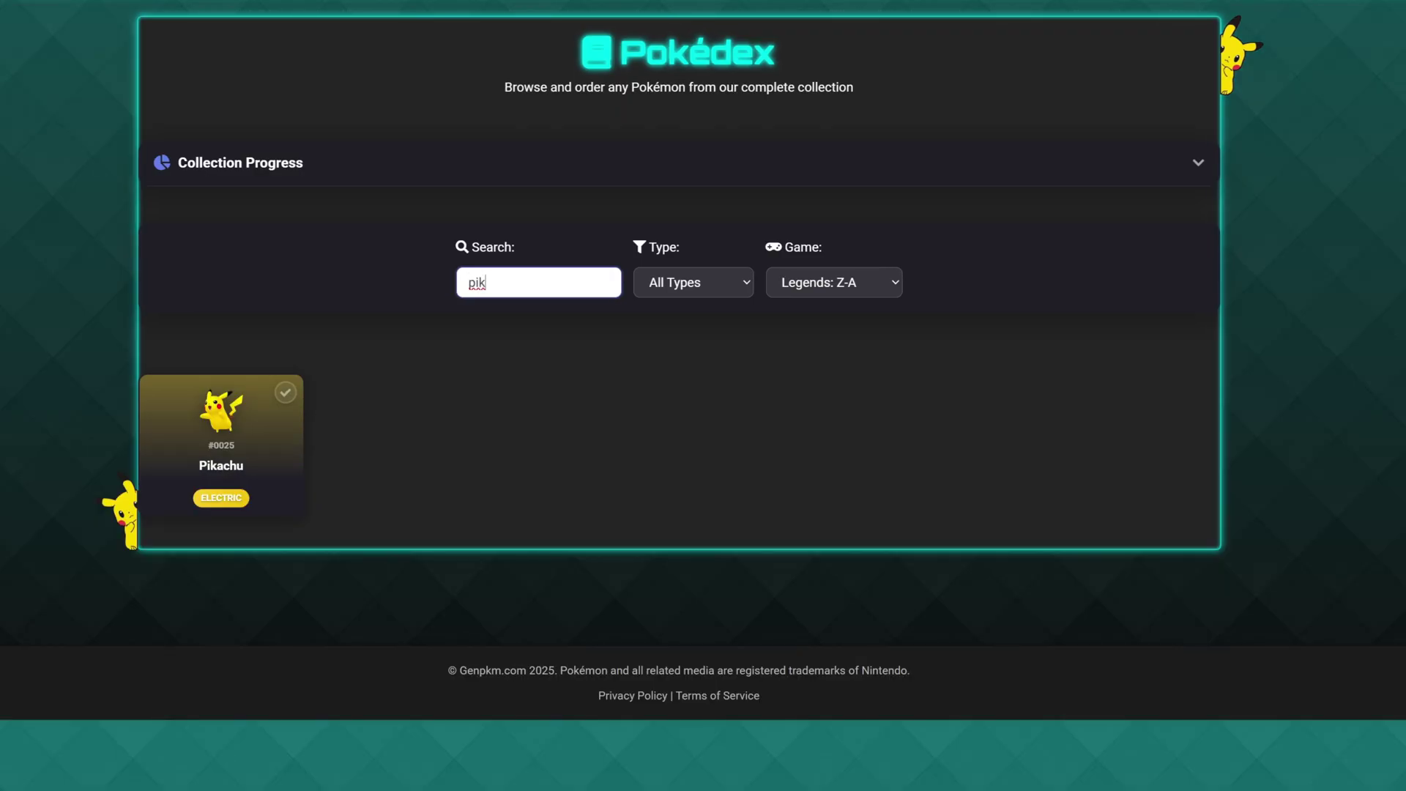
key(BackSpace)
key(BackSpace)
key(BackSpace)
Step: Filter the Pokédex to Psychic types, then browse the game filter and the grid
click(727, 292)
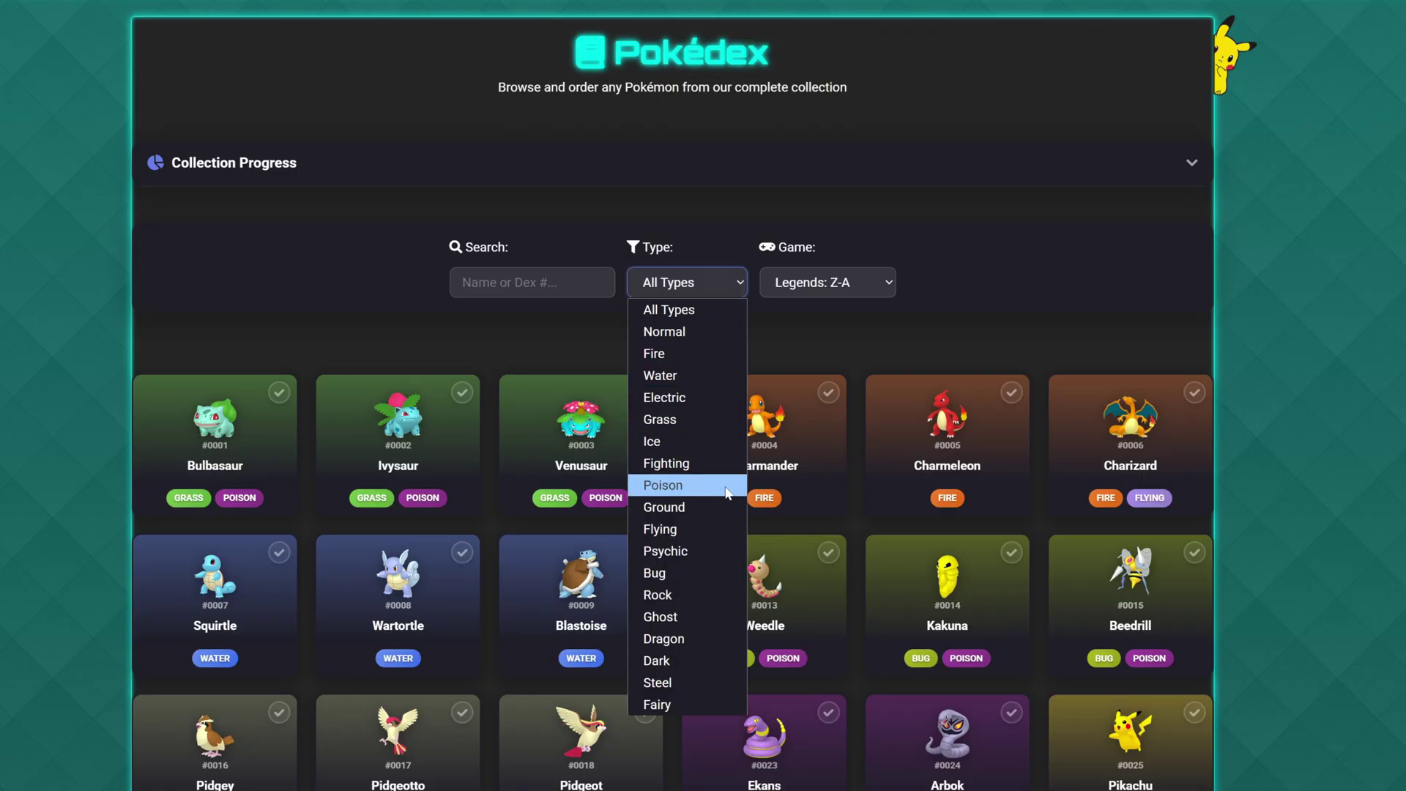
click(673, 556)
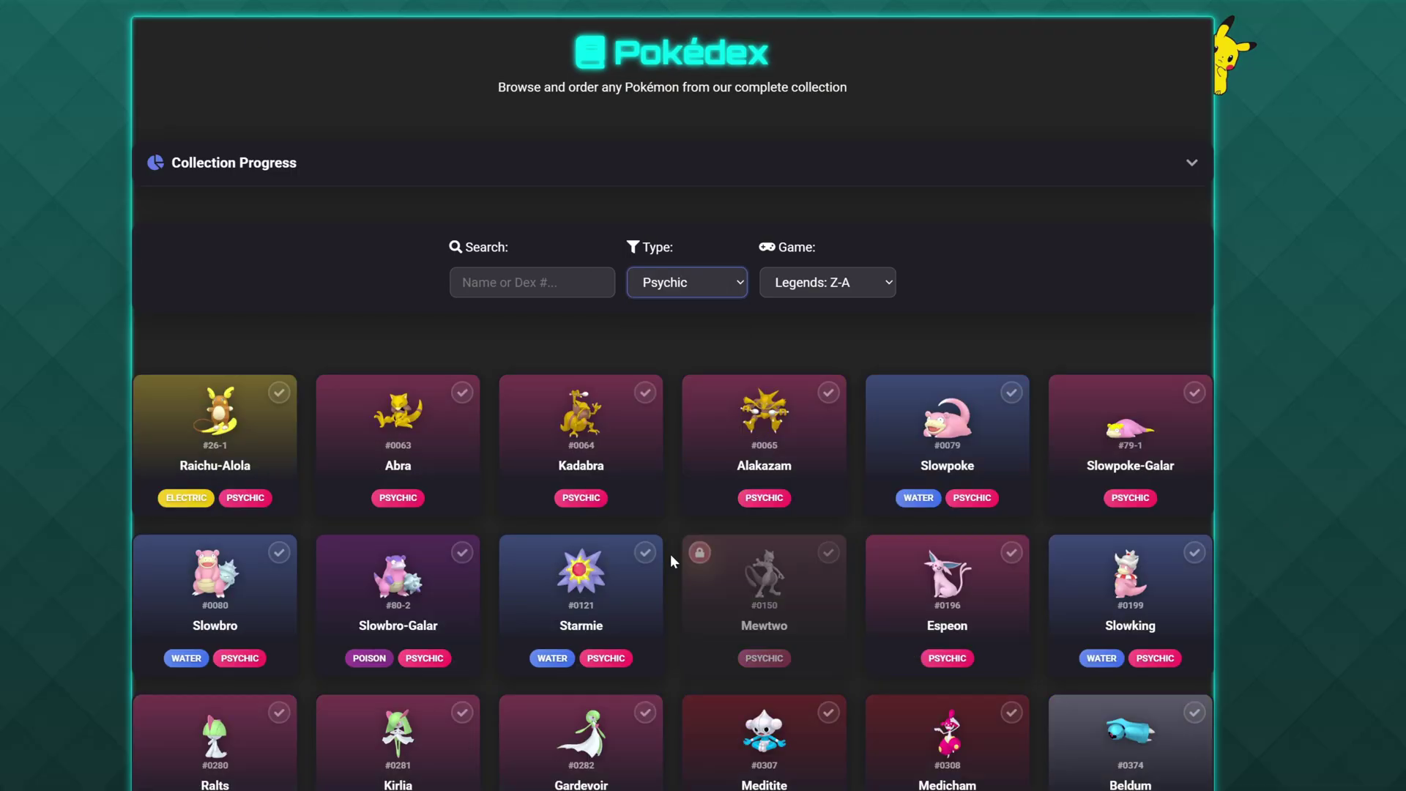
scroll(748, 344, down, 6)
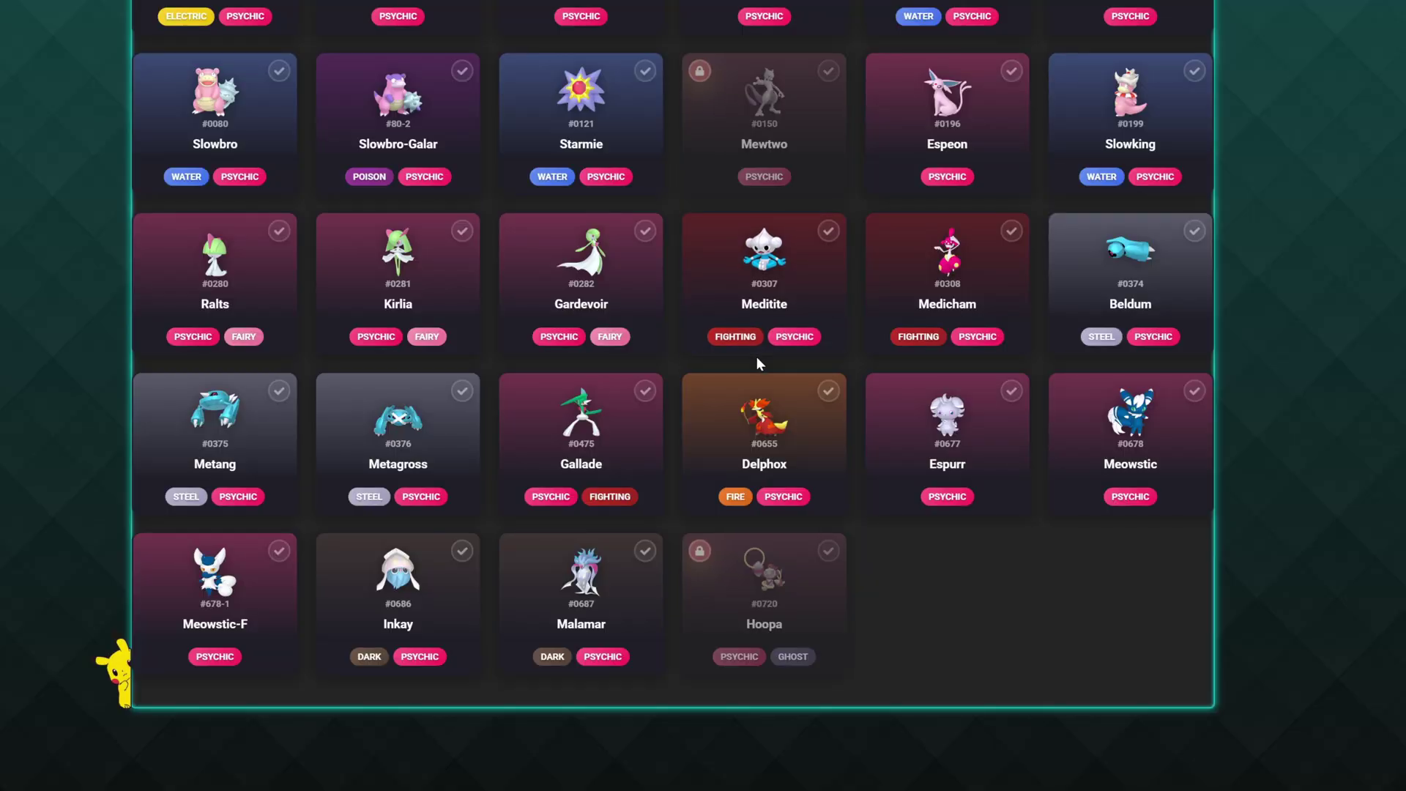
scroll(745, 364, up, 6)
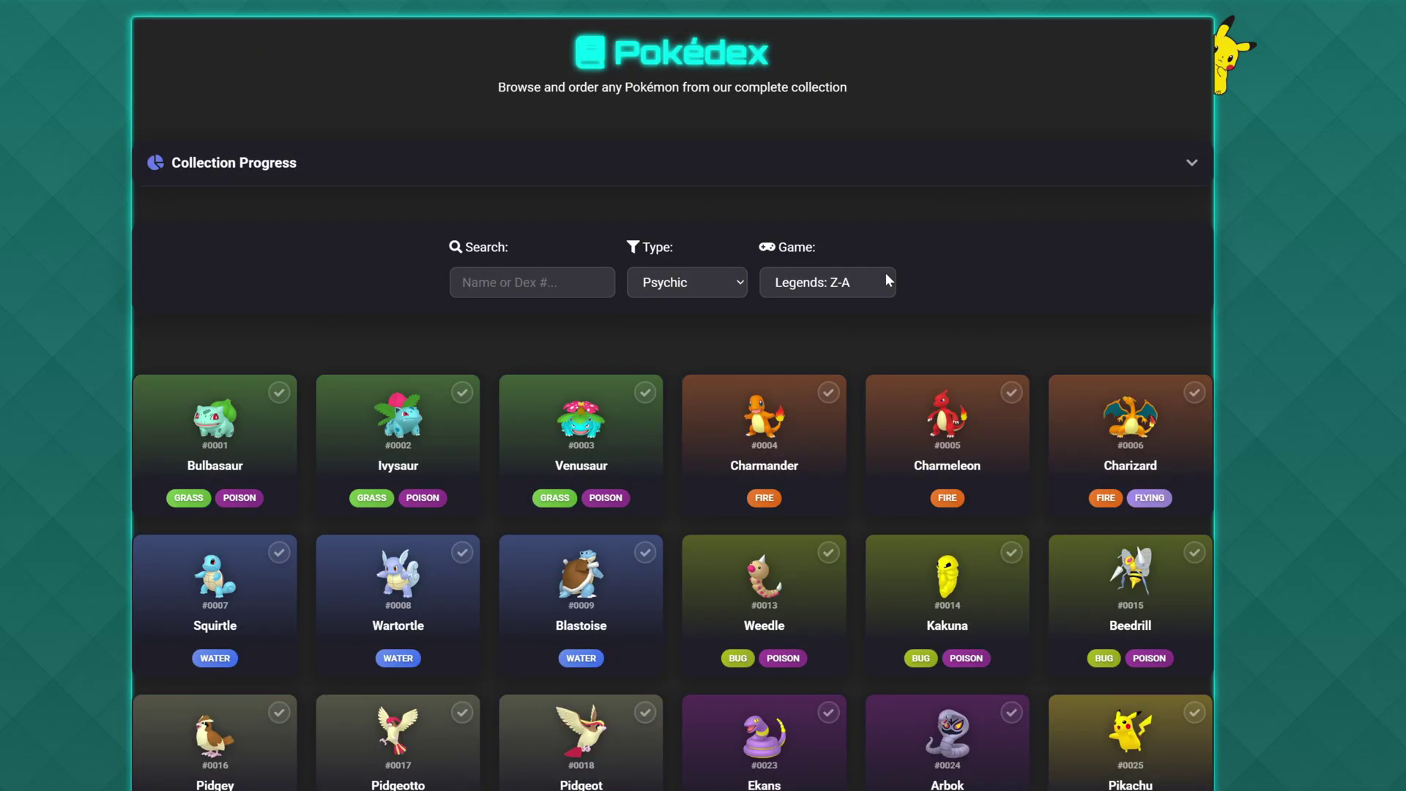
click(886, 275)
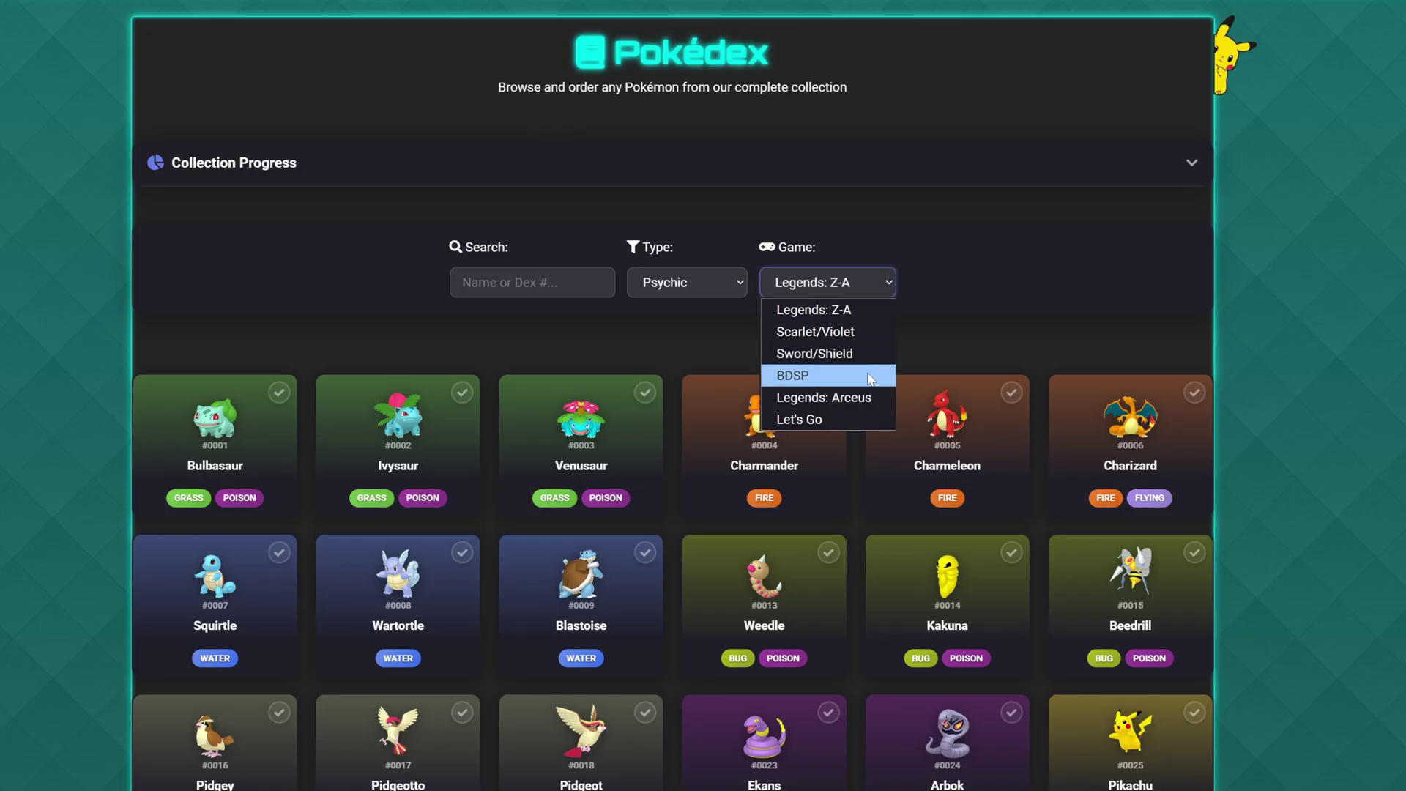
scroll(837, 428, down, 10)
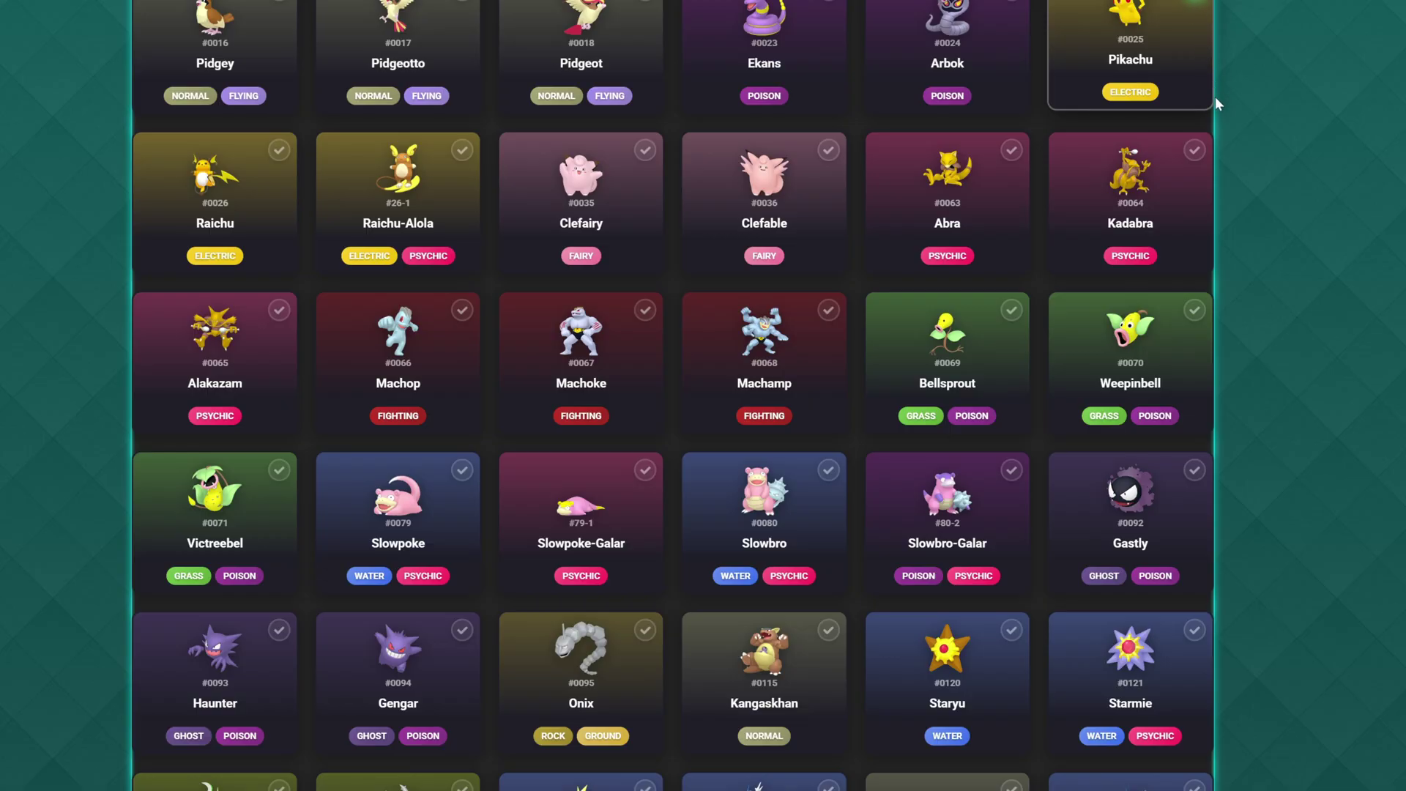
Step: Toggle caught marks on Kadabra, Weepinbell, Gastly, Starmie and Machamp, leaving only Starmie checked
click(1195, 150)
click(1193, 309)
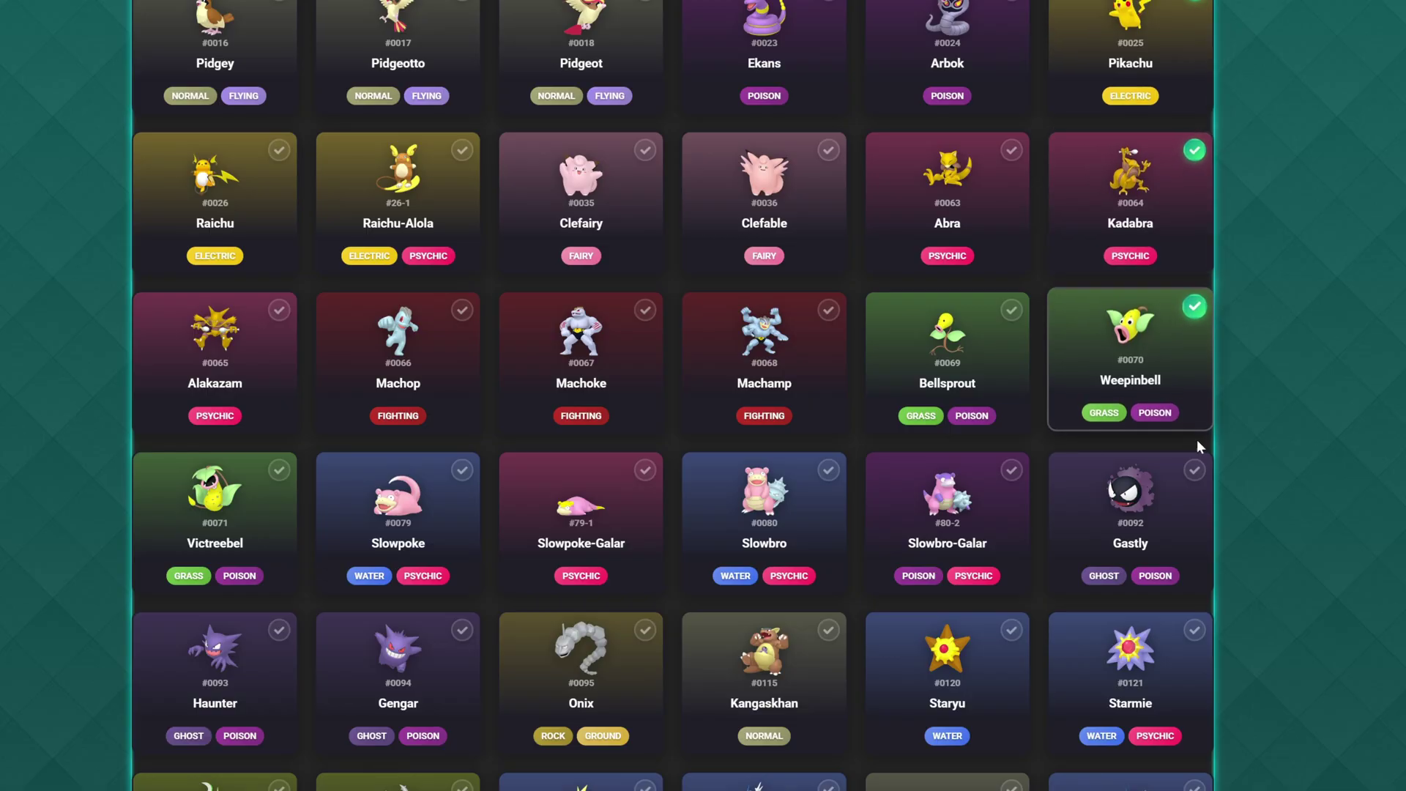
click(1195, 470)
click(1195, 627)
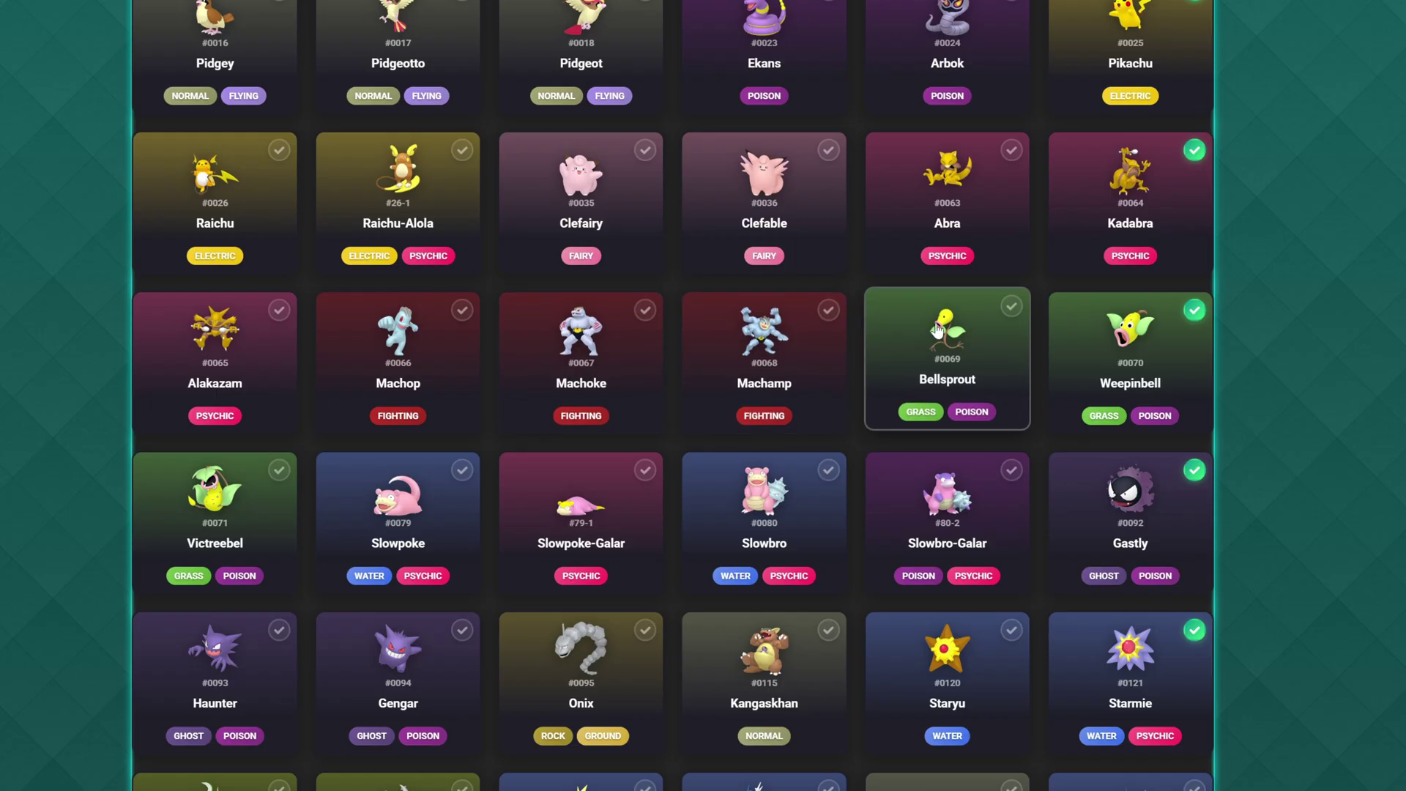
click(828, 310)
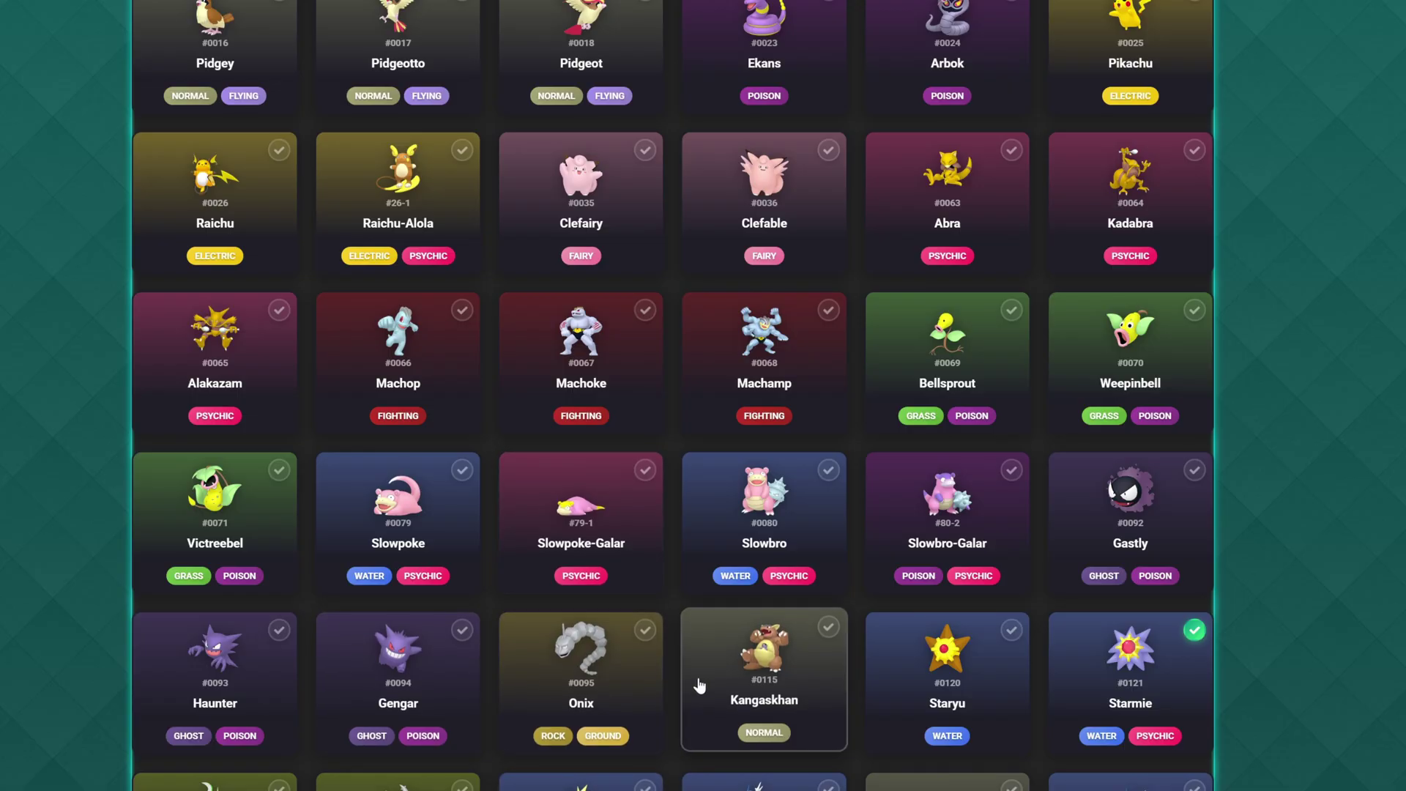
Step: Open the Onix order, check its details, and set met location to Wild Zone 14 (Alpha) (Standard)
click(562, 663)
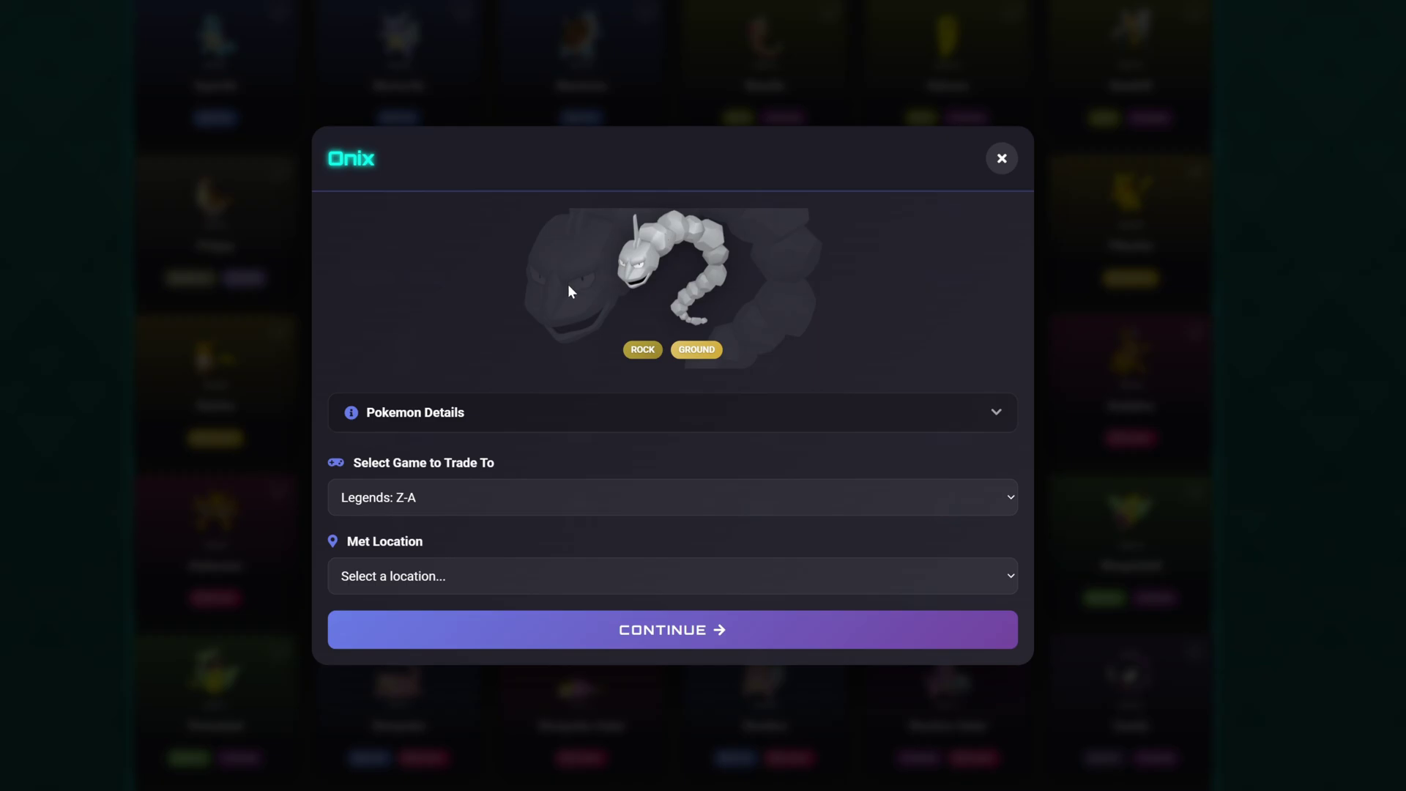
click(573, 417)
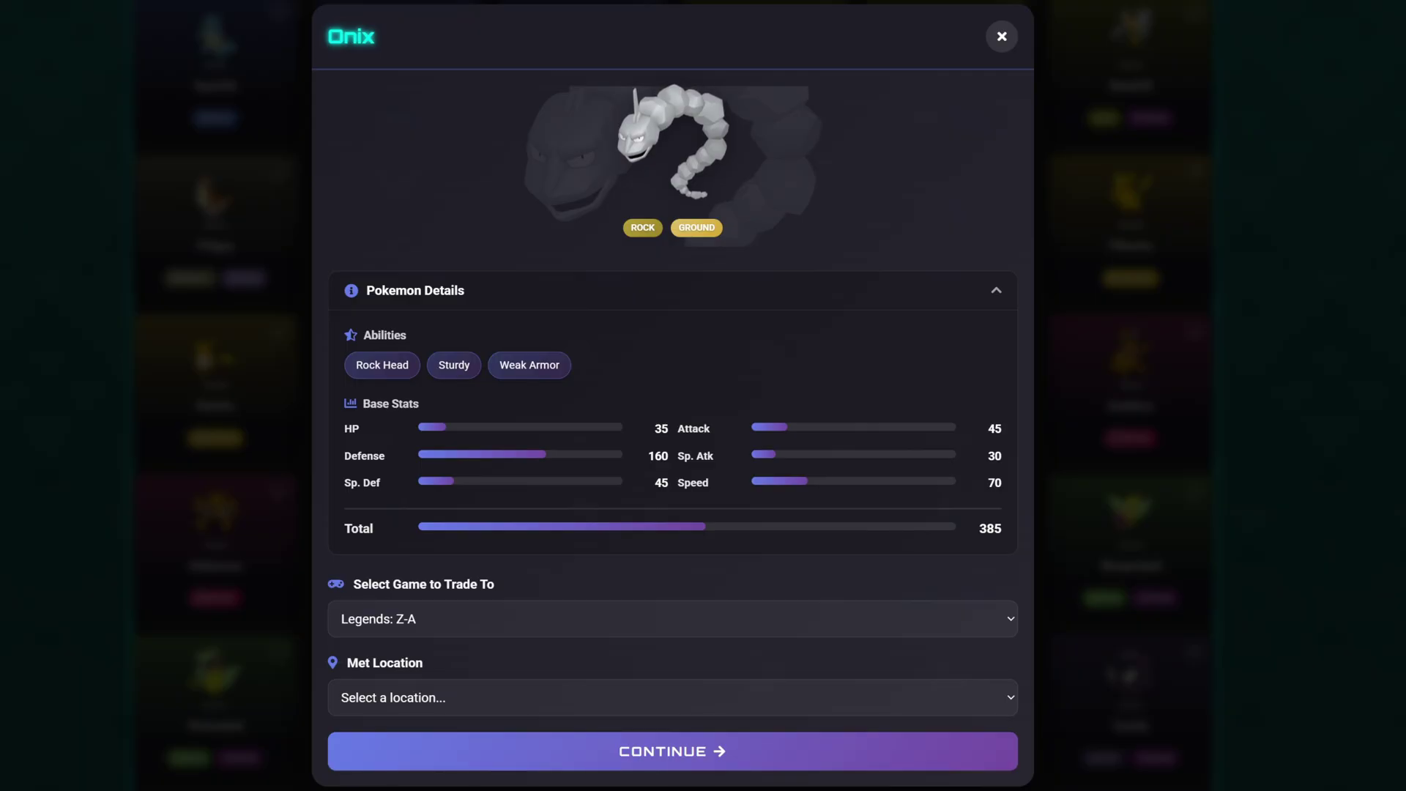
click(354, 290)
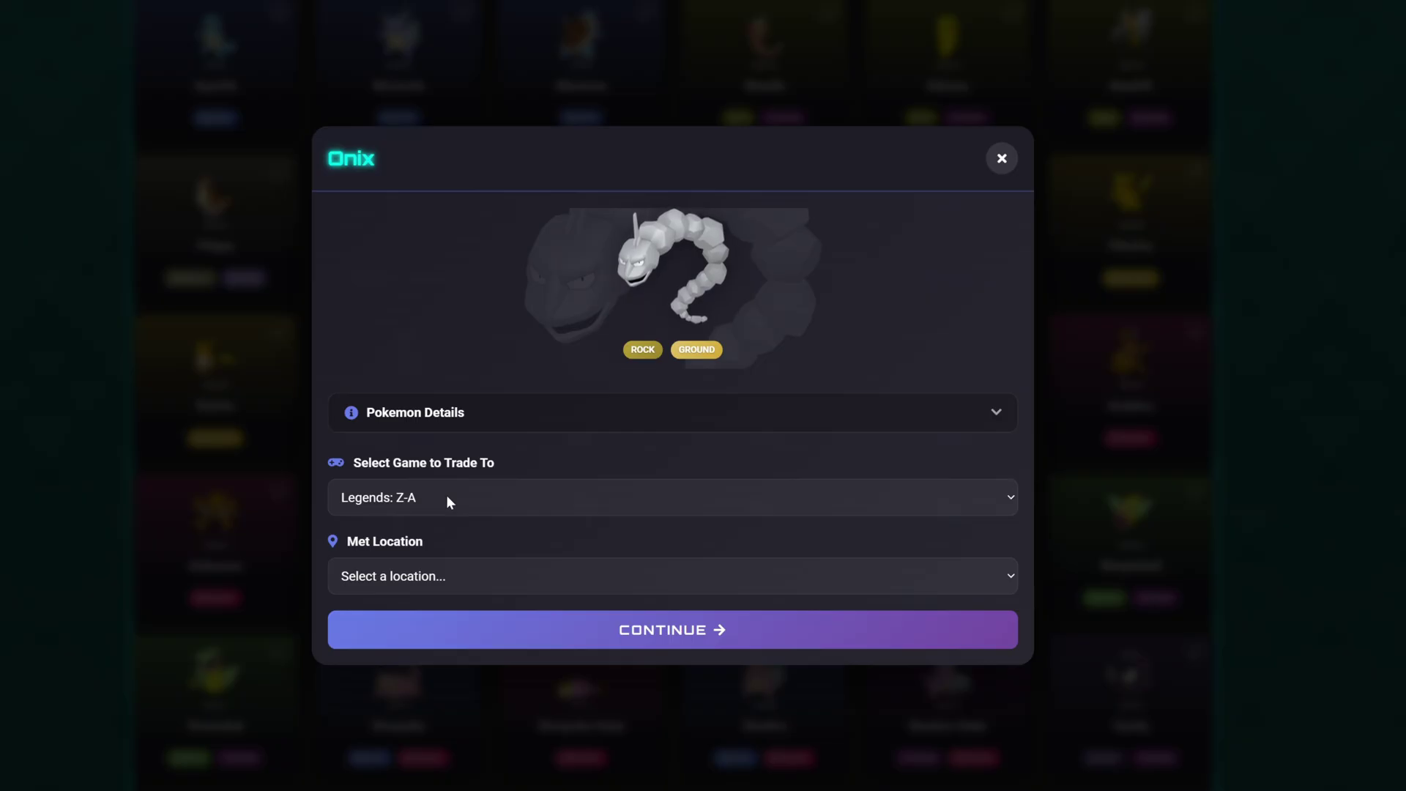
click(511, 576)
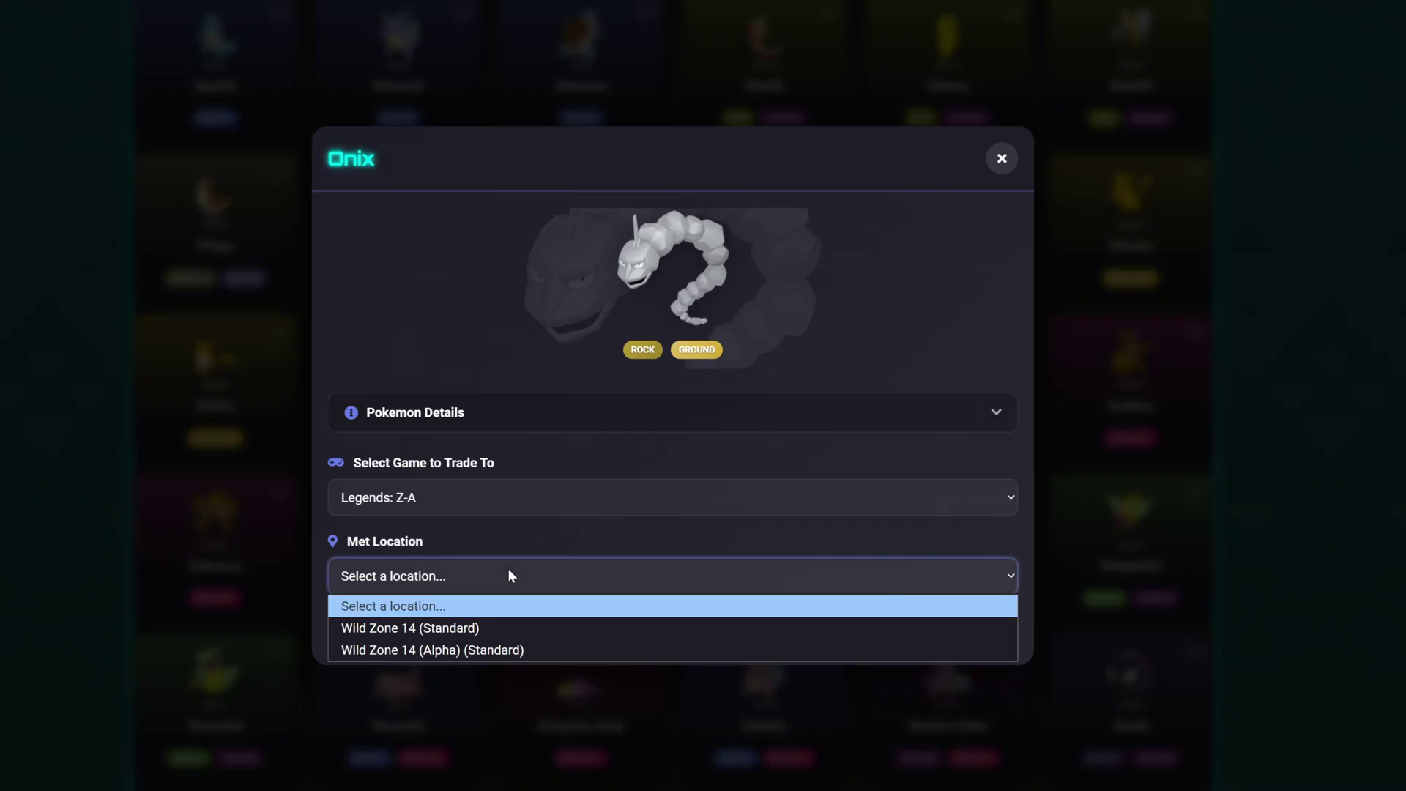
click(504, 651)
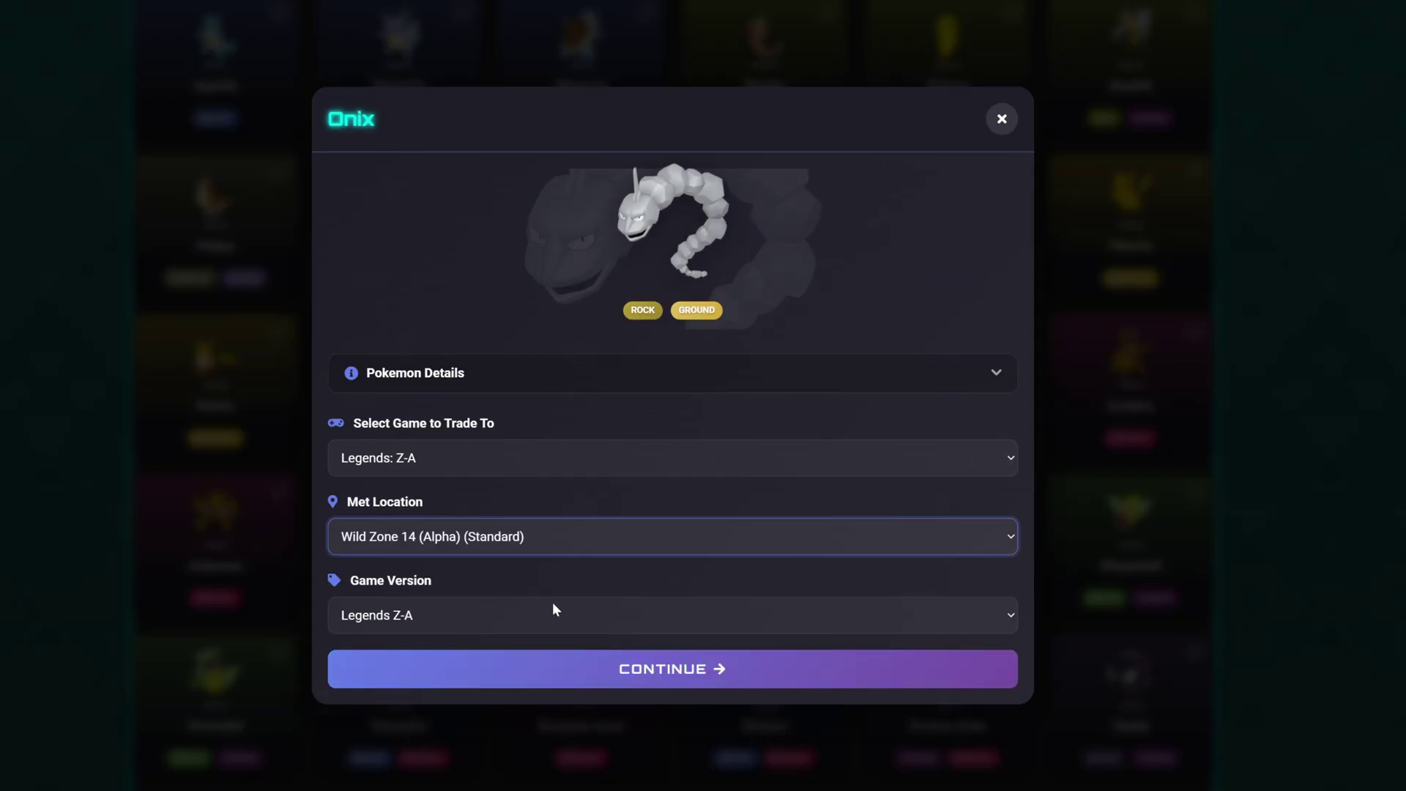
click(641, 679)
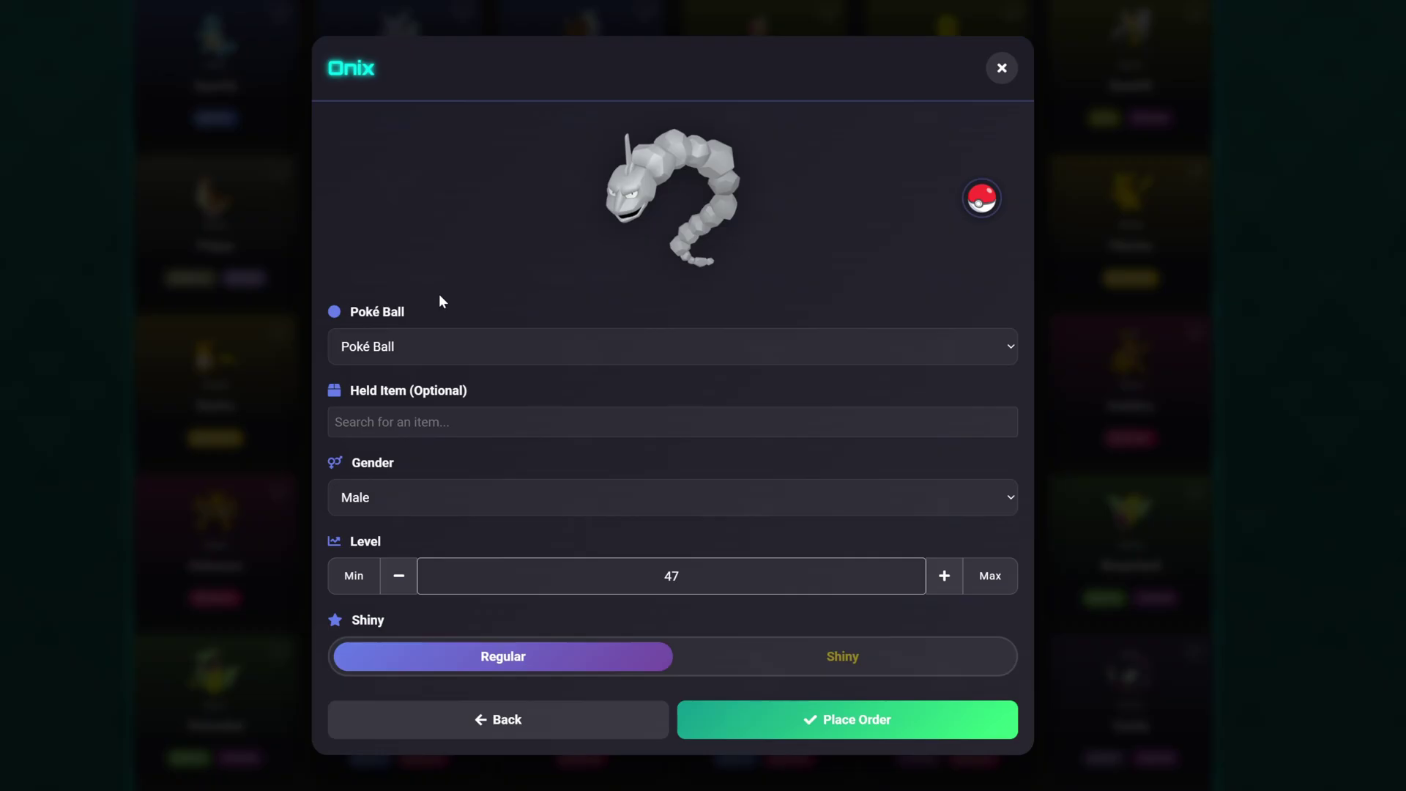
Step: Choose Master Ball as the Poké Ball and Metal Coat as the held item
click(543, 349)
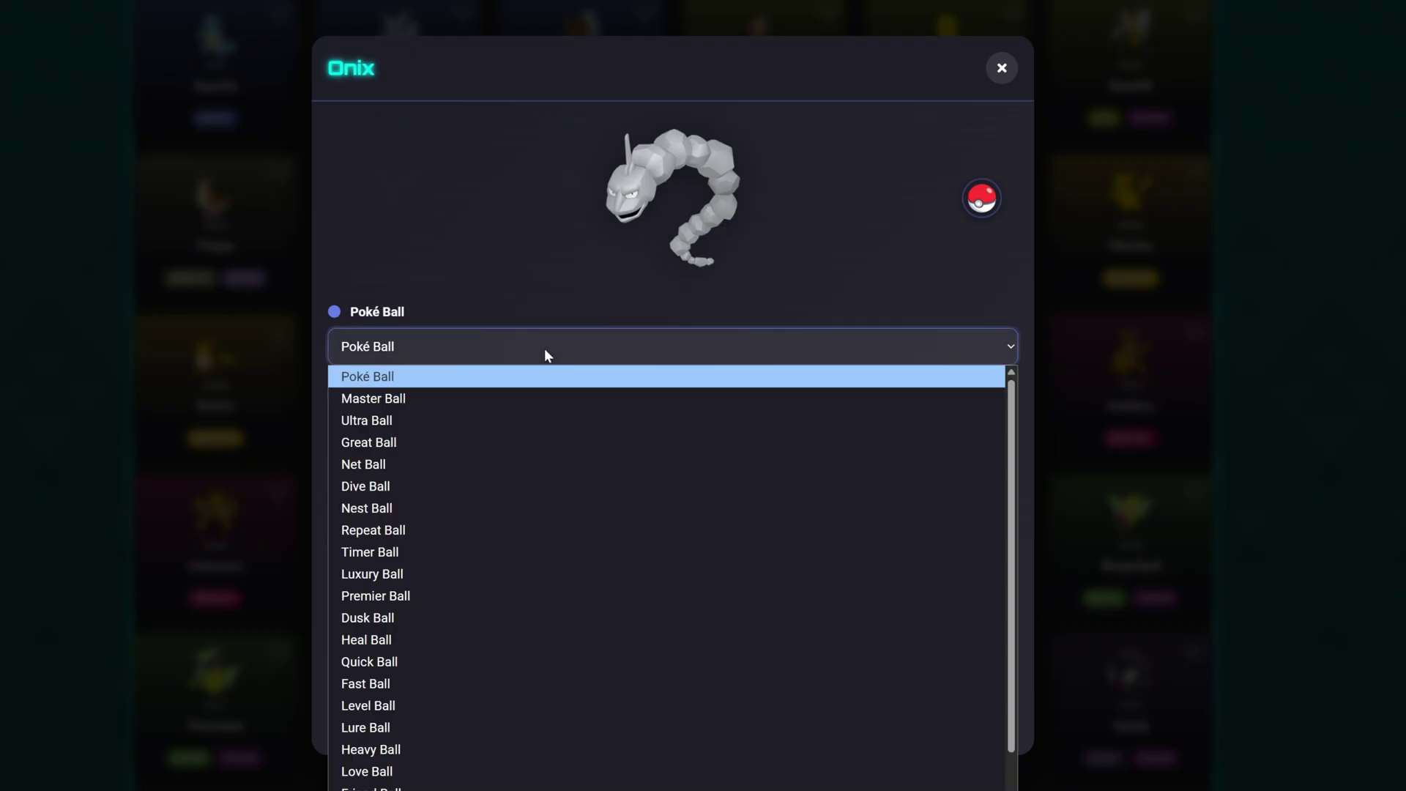
click(493, 401)
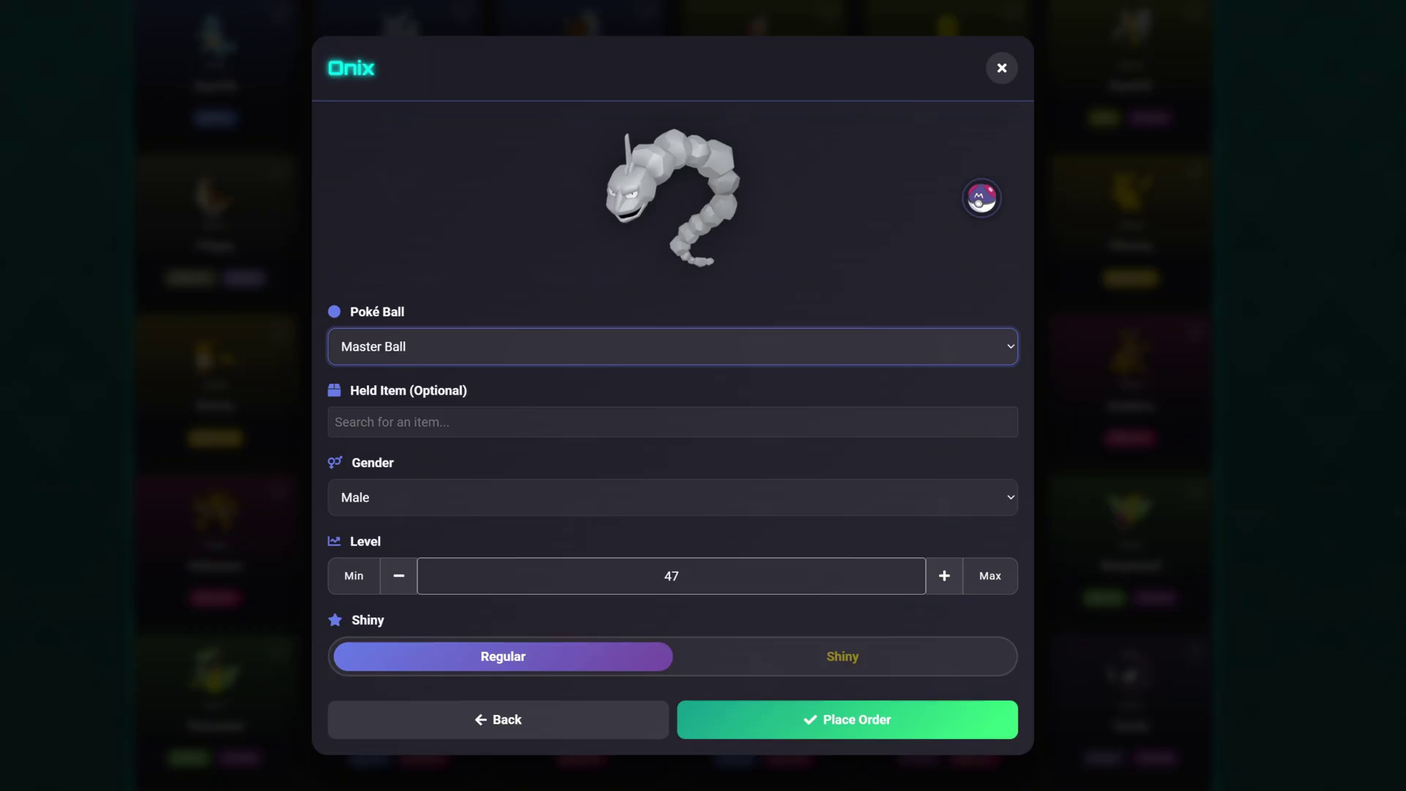
click(513, 422)
text(met)
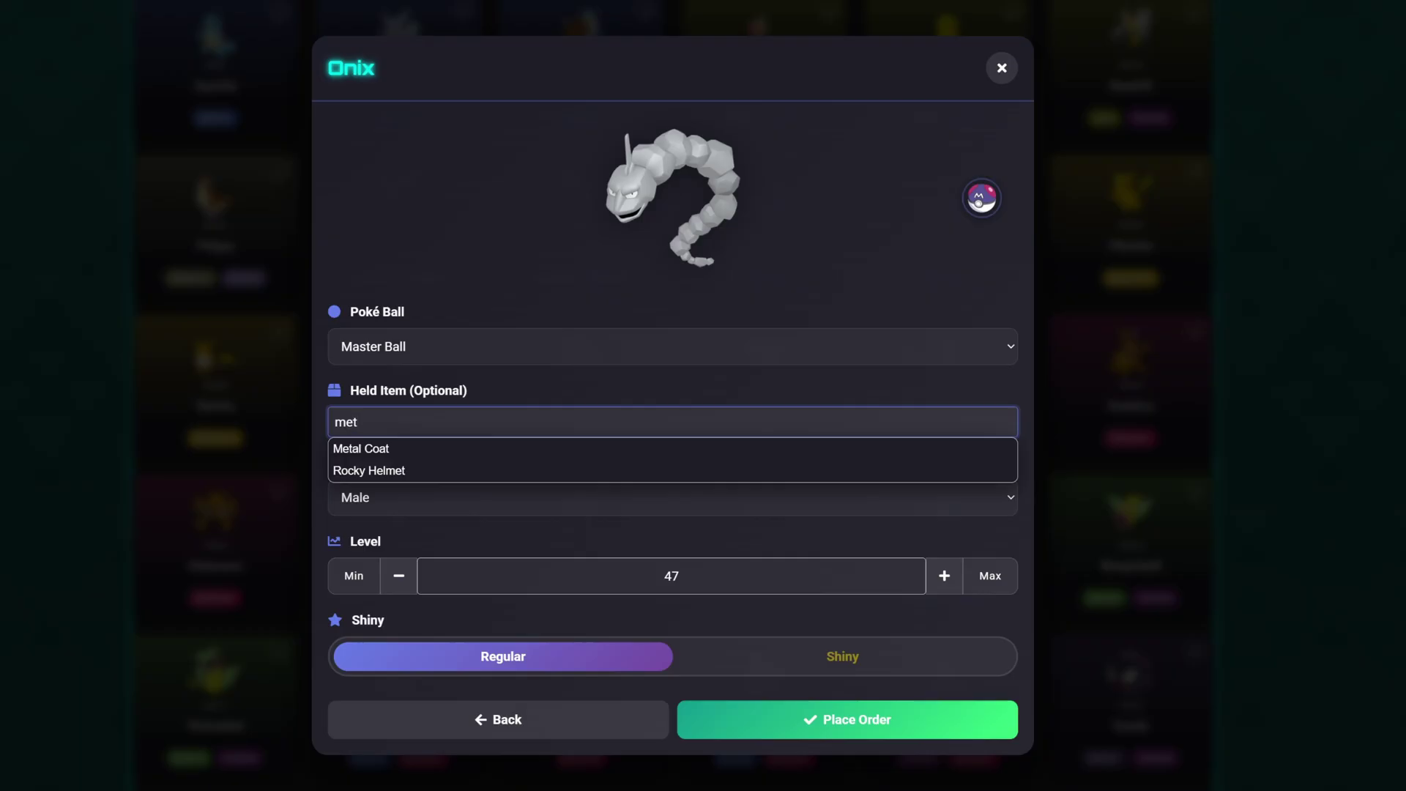
key(Down)
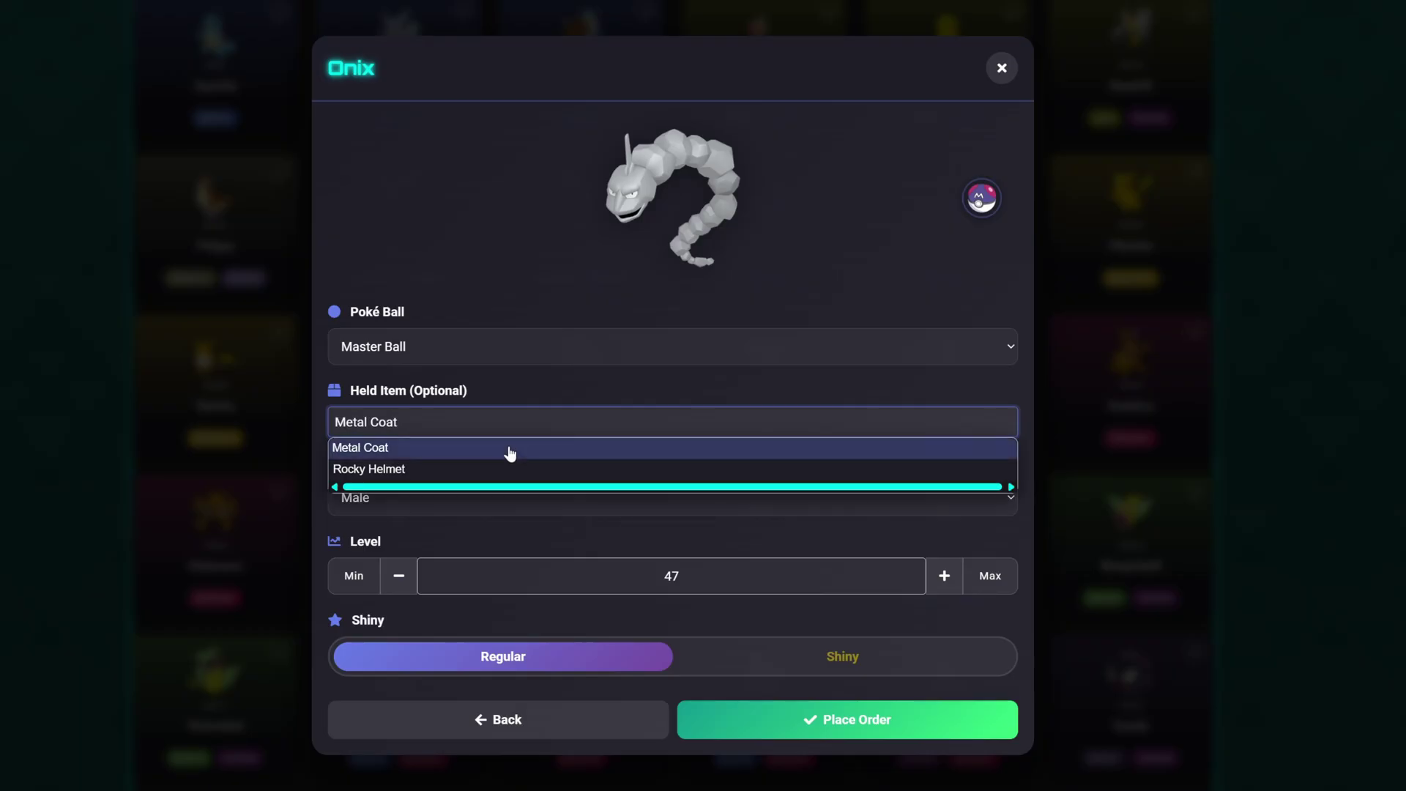
click(511, 453)
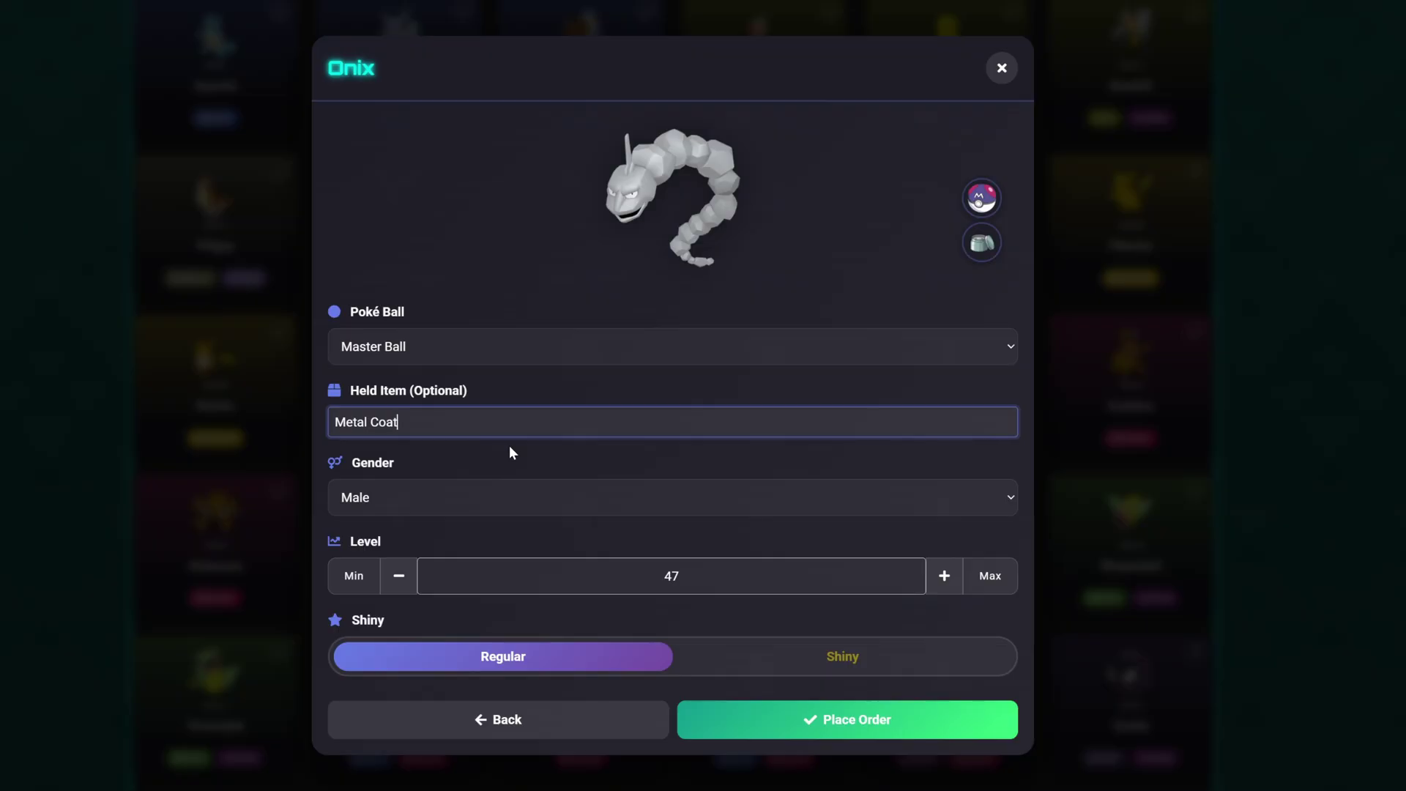
Step: Make the Onix female, level 100 and shiny, then place the order
click(515, 493)
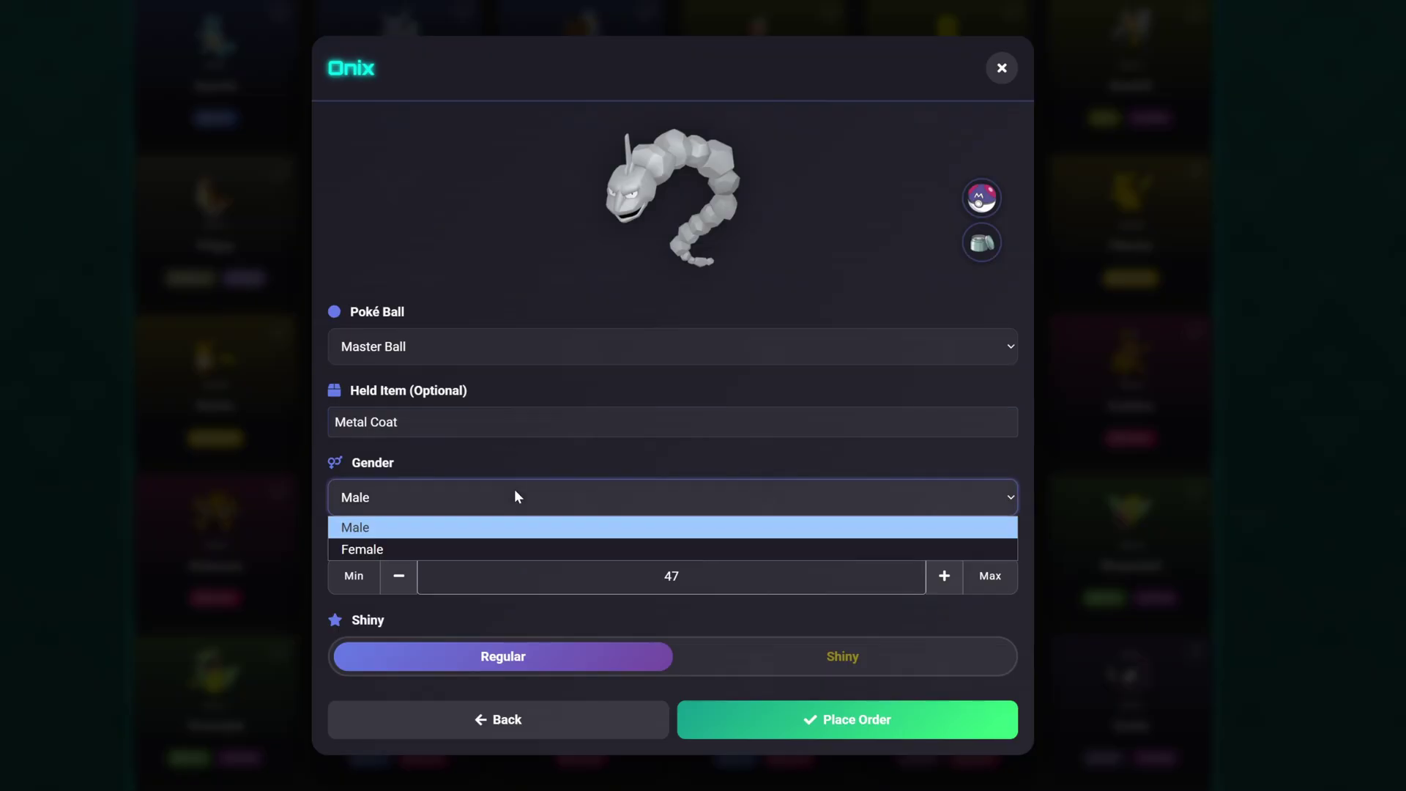
click(430, 551)
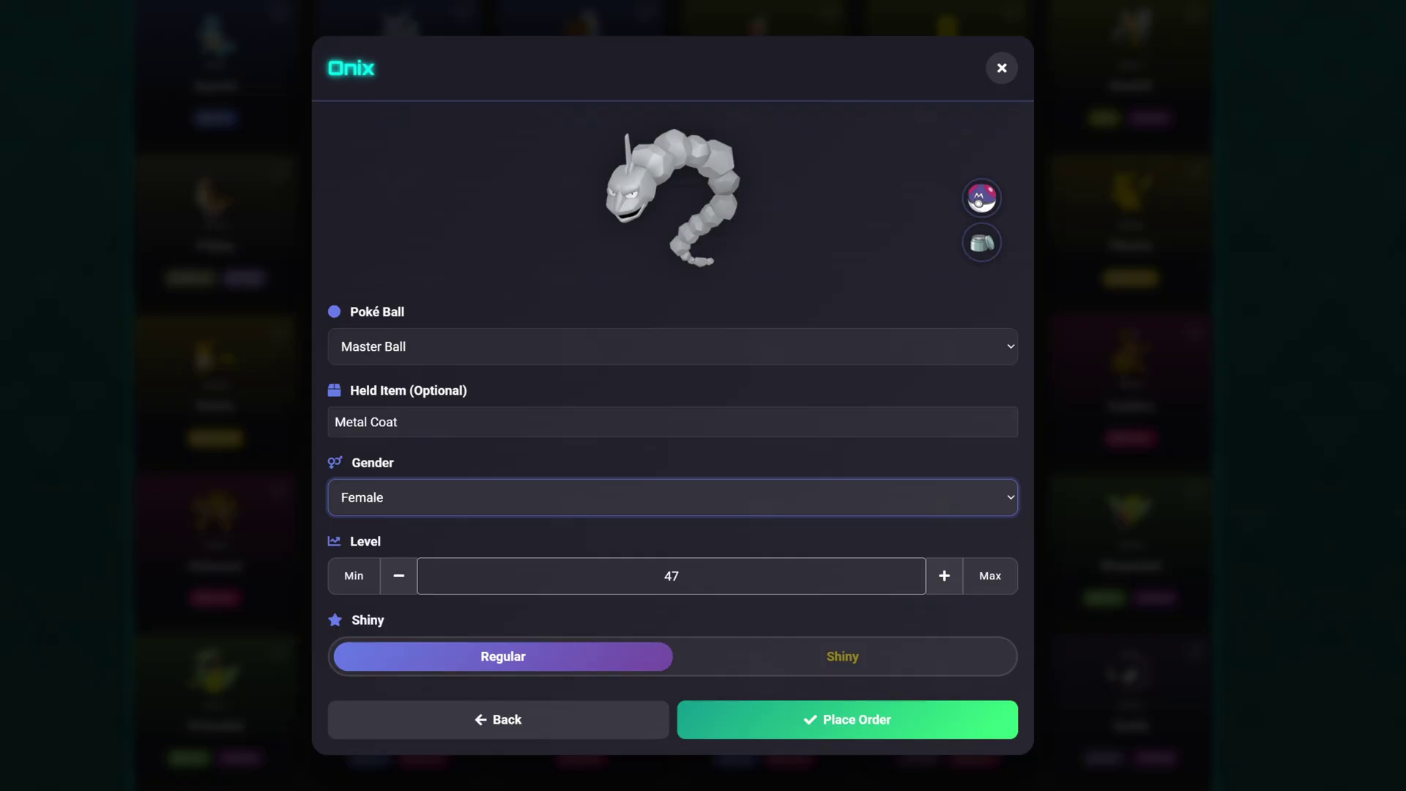
click(946, 578)
click(947, 577)
click(947, 578)
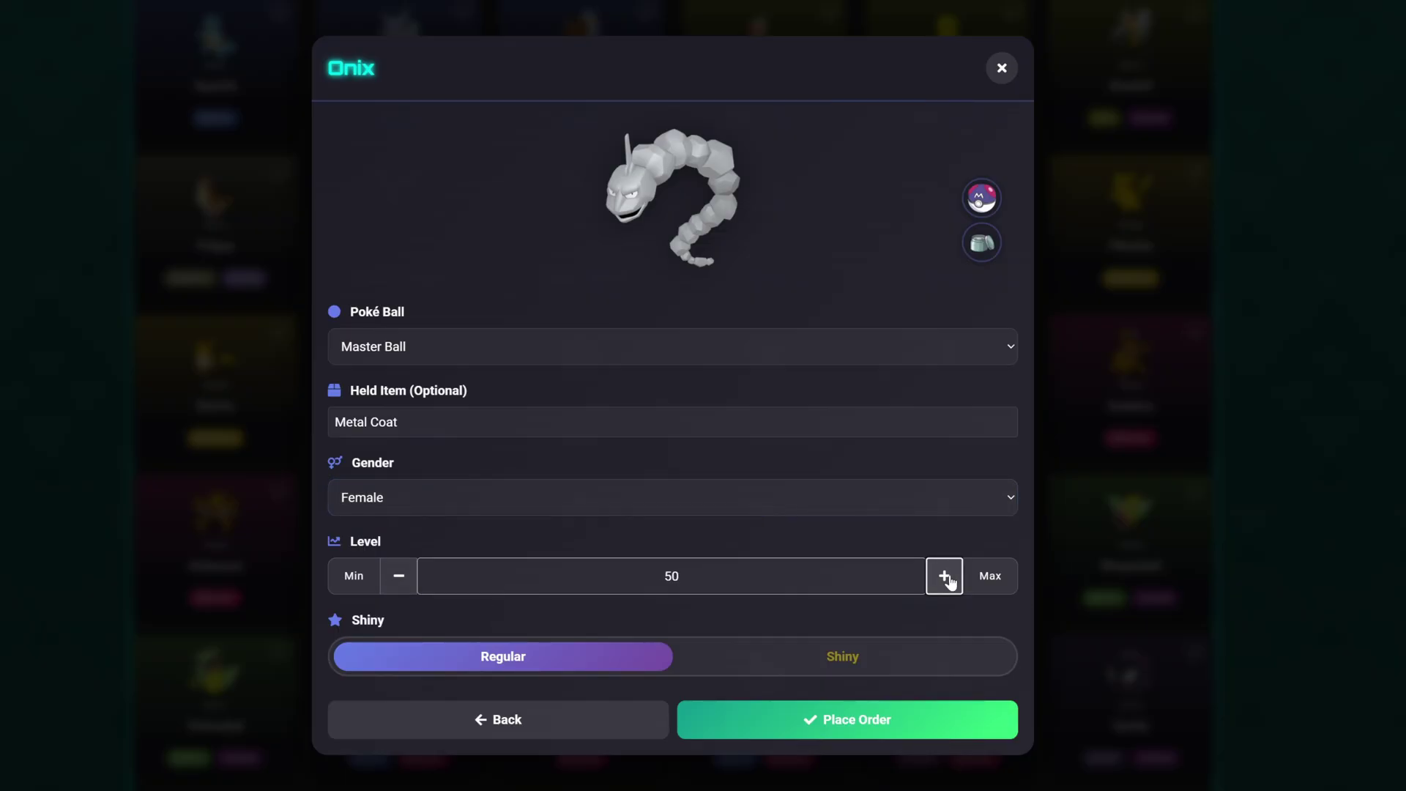
click(989, 579)
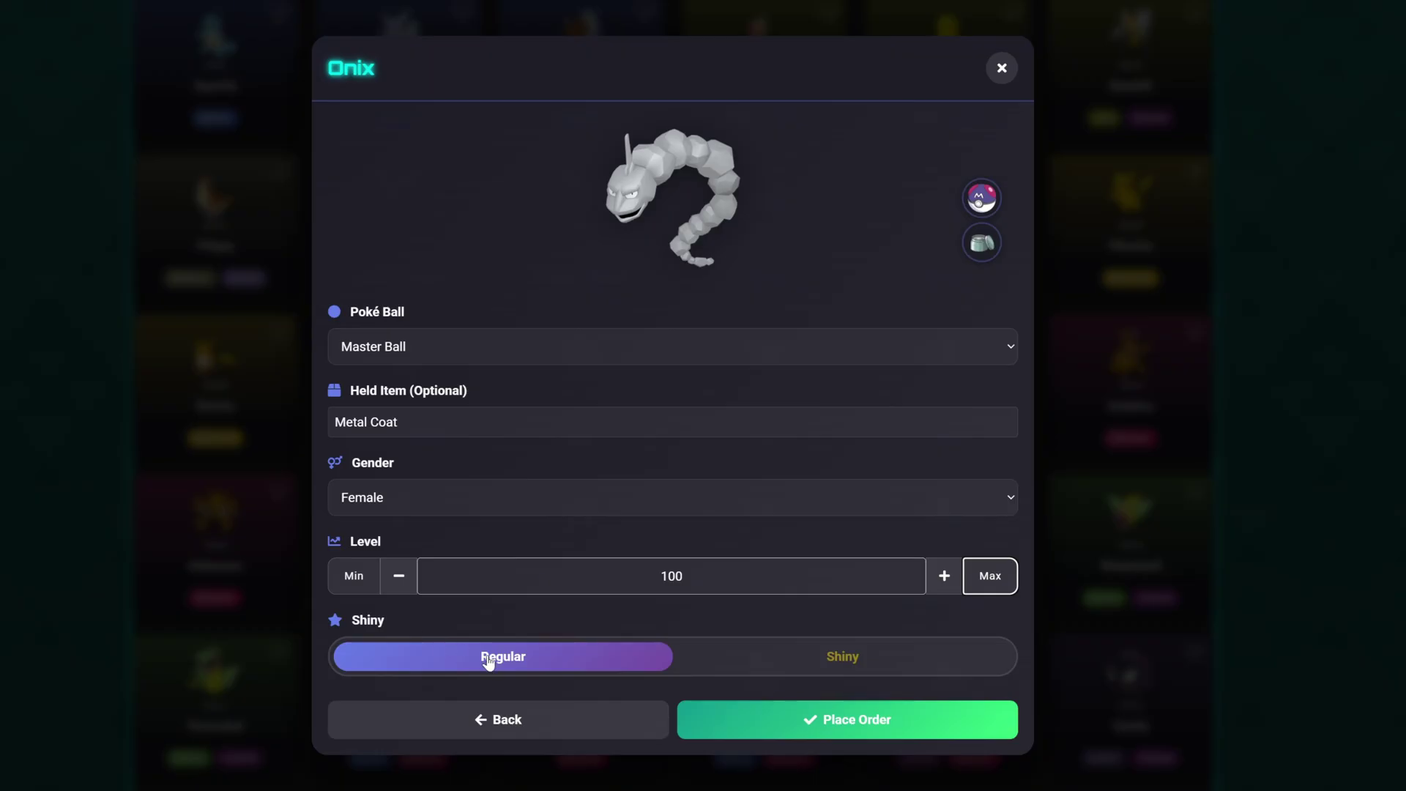
click(832, 659)
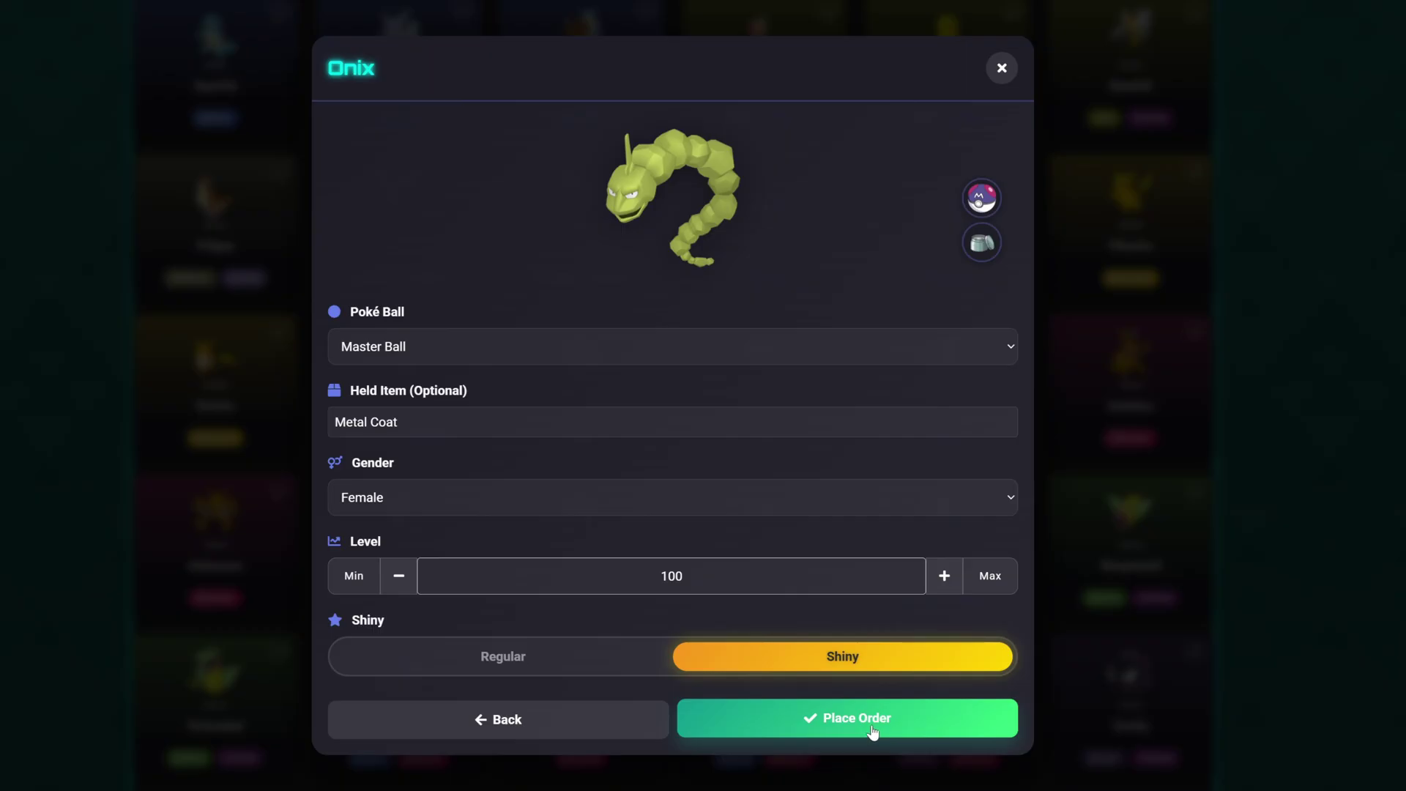
click(873, 722)
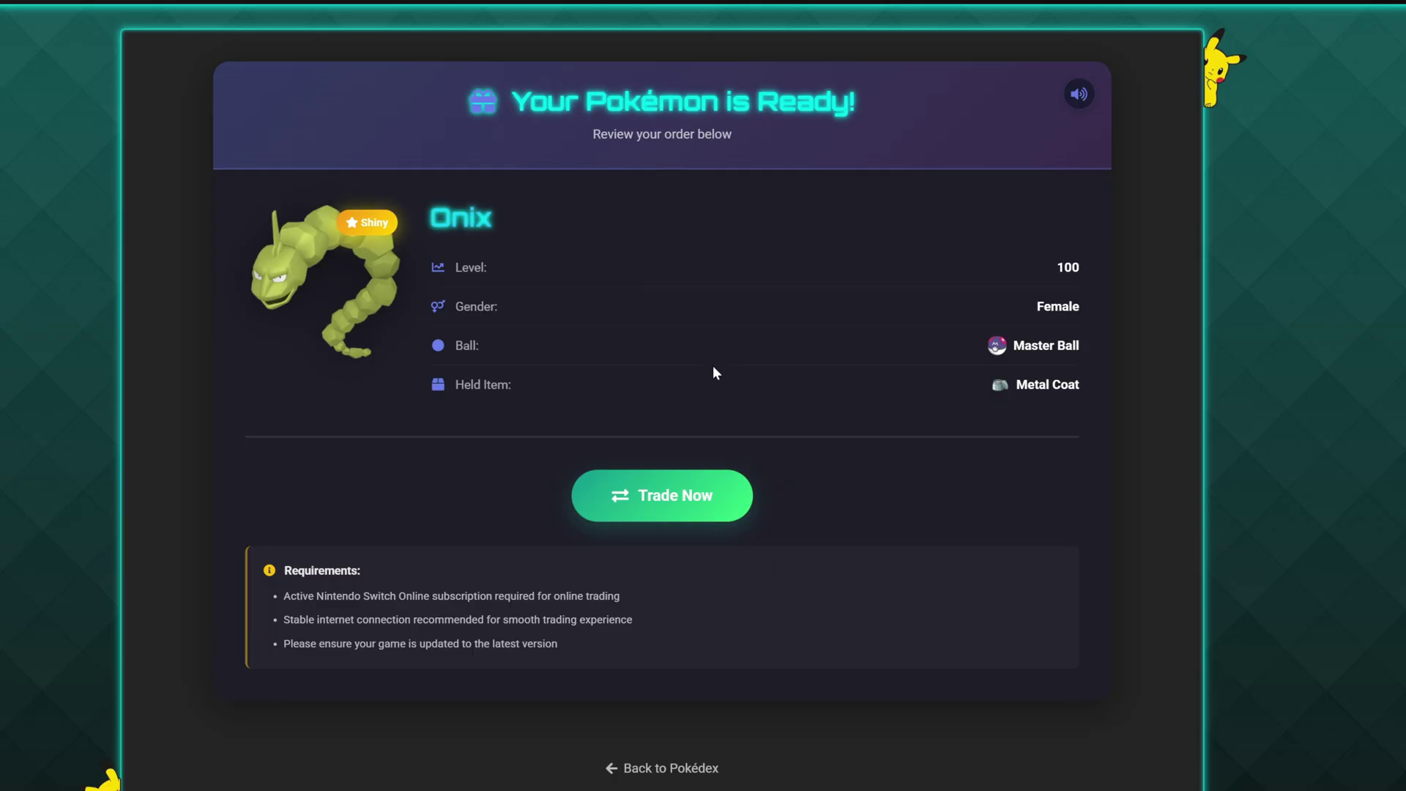
drag(275, 569, 611, 652)
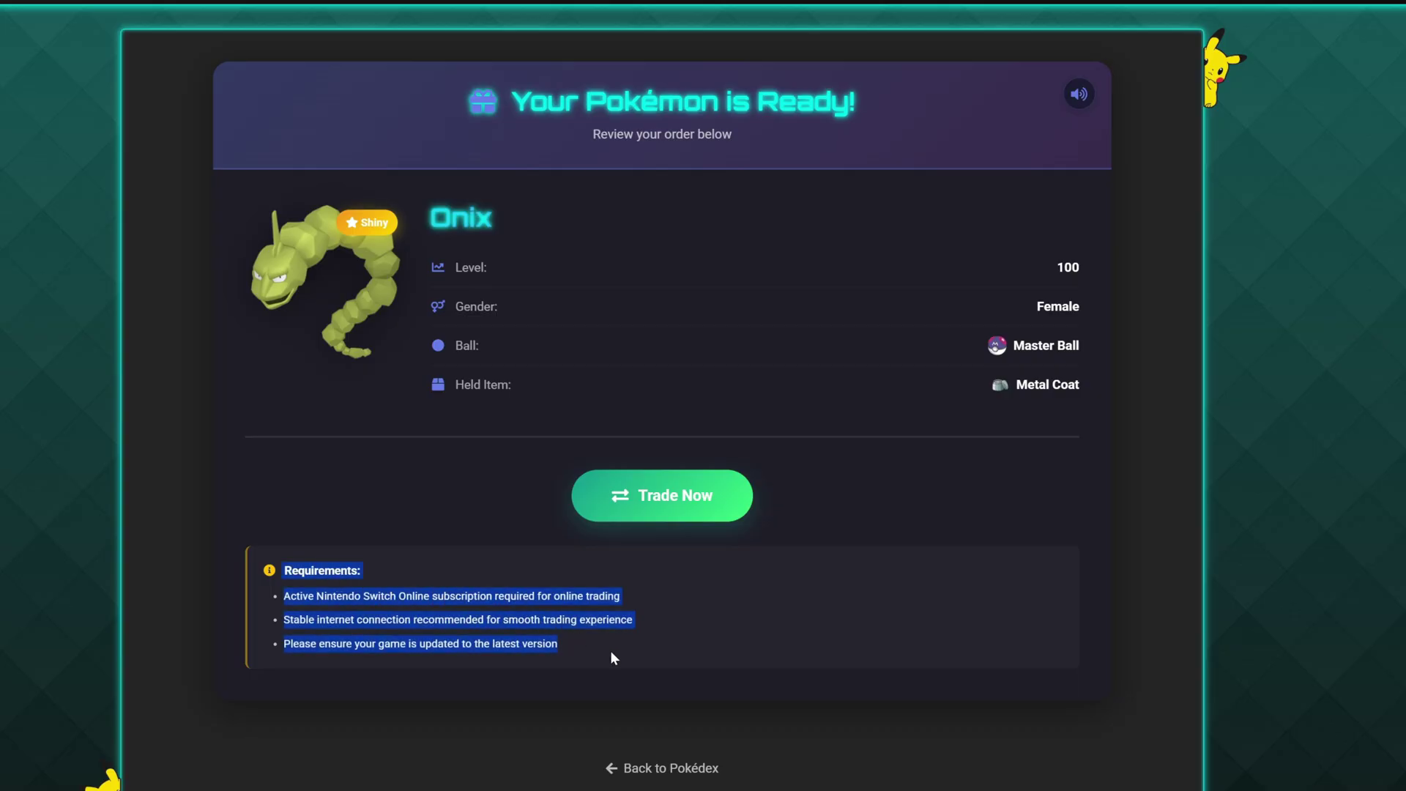
click(322, 602)
drag(284, 596, 625, 600)
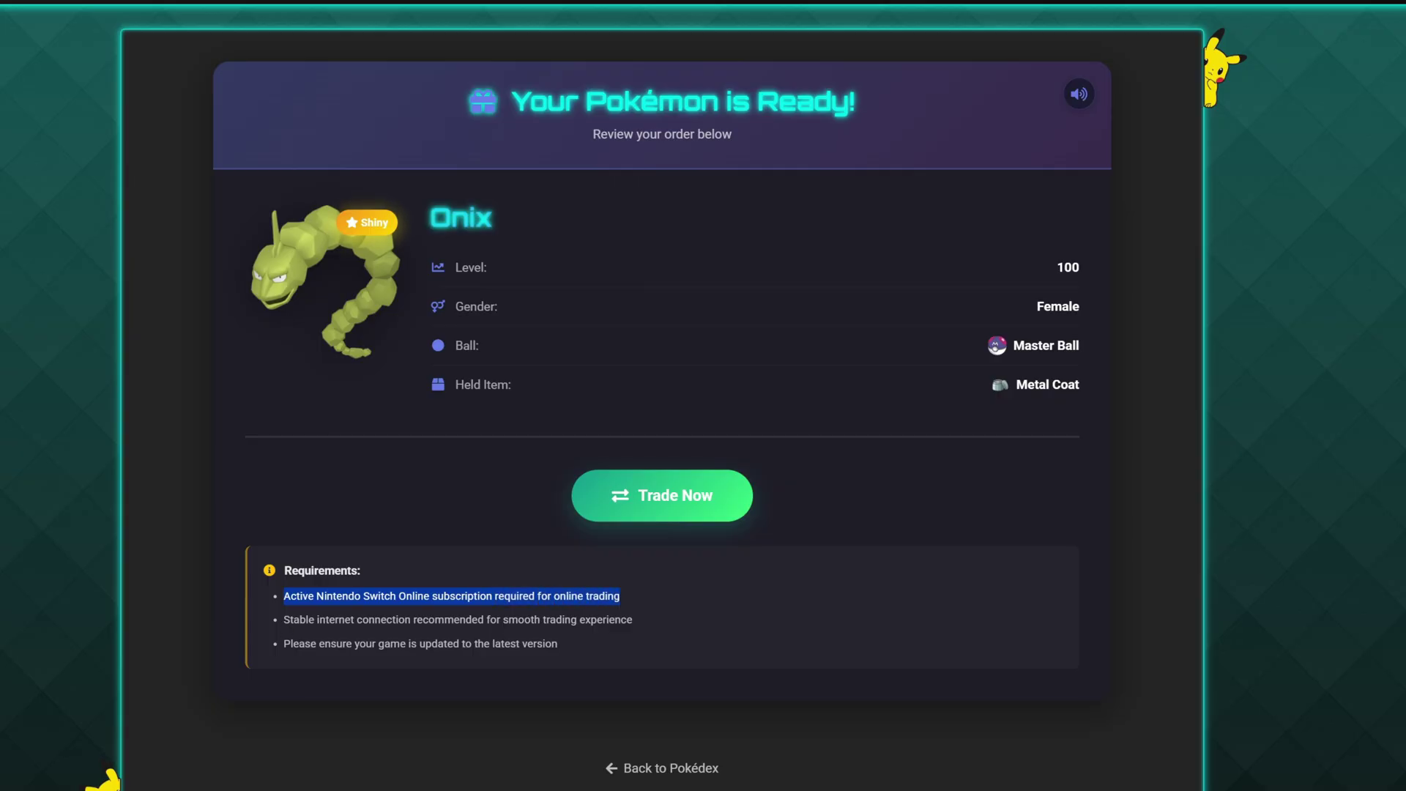
drag(283, 619, 626, 620)
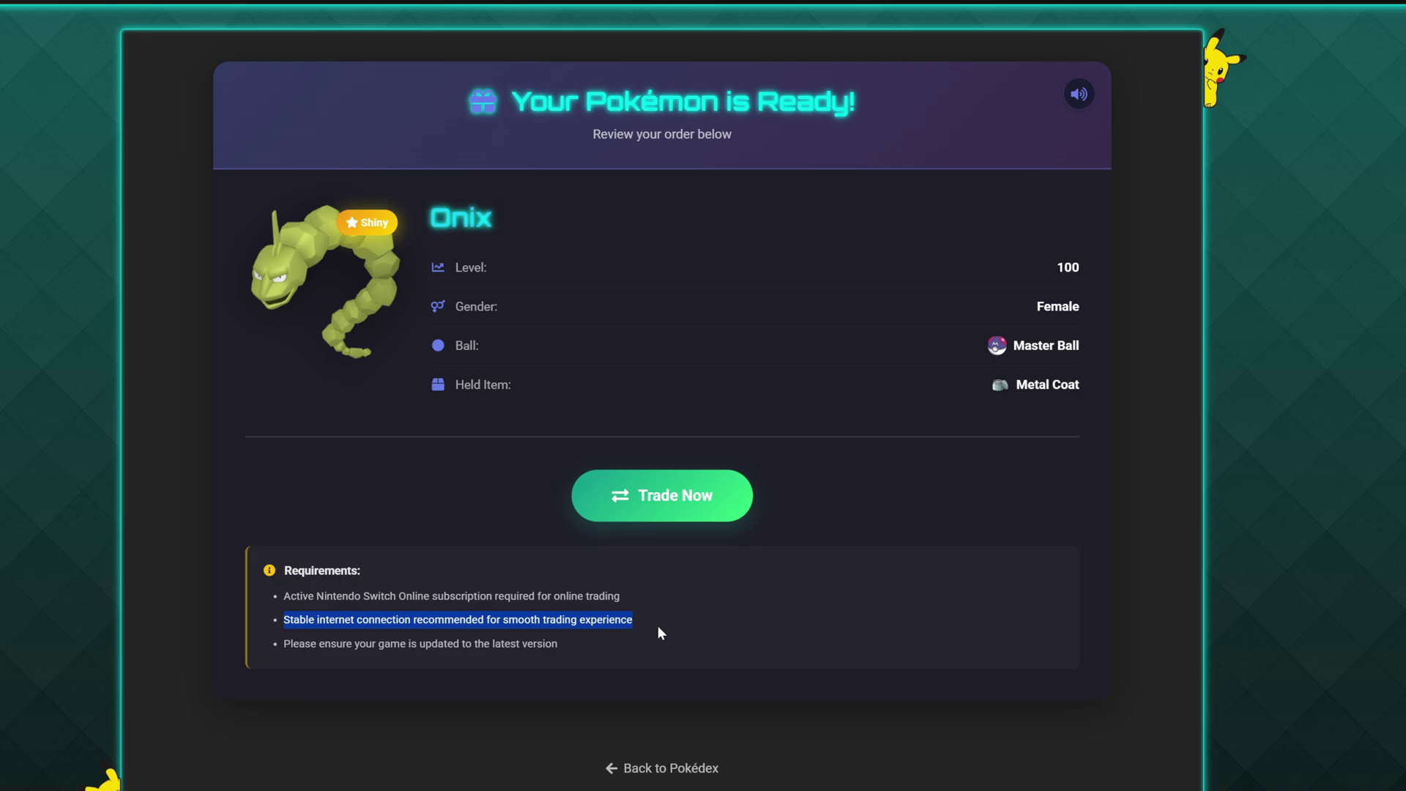
key(alt+Tab)
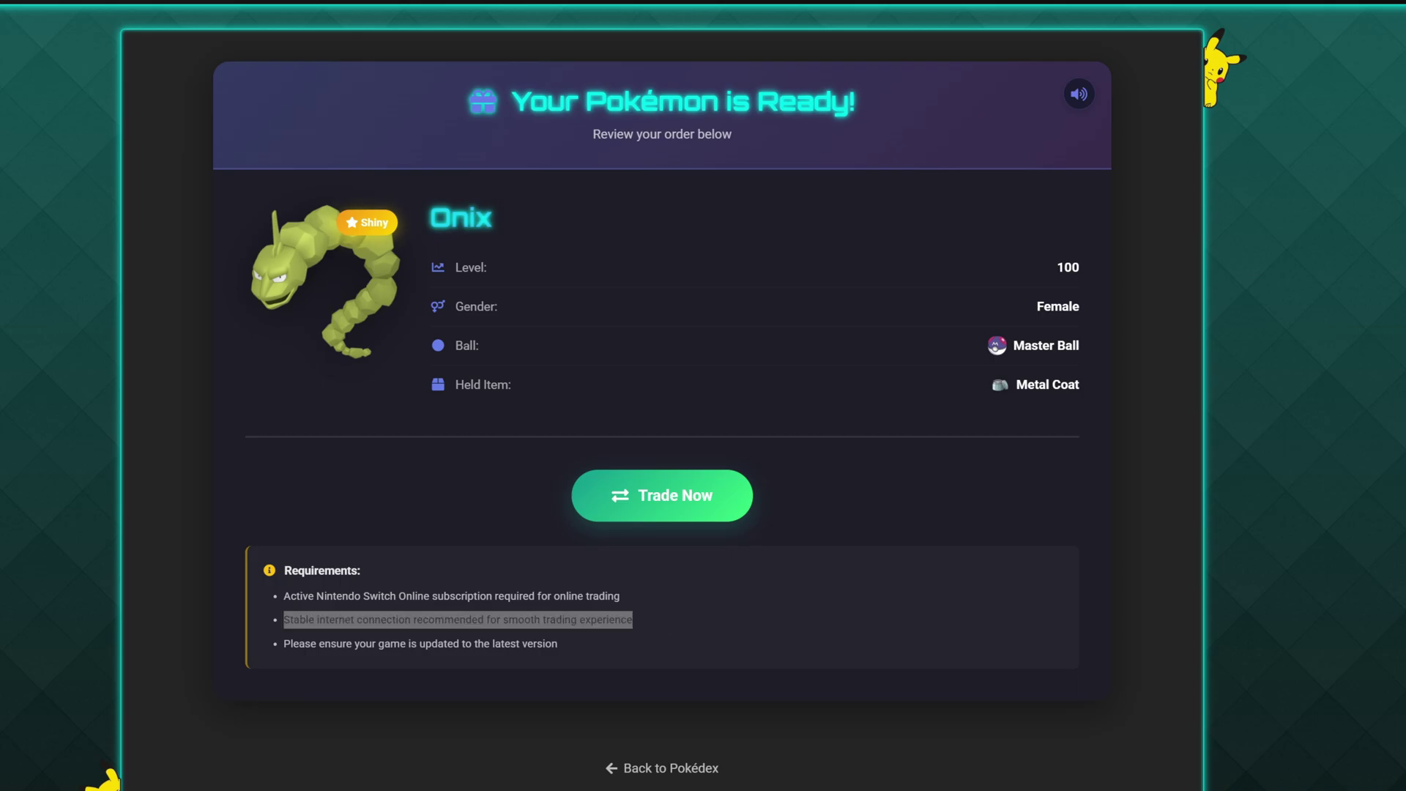
key(alt+Tab)
drag(282, 645, 590, 643)
click(646, 526)
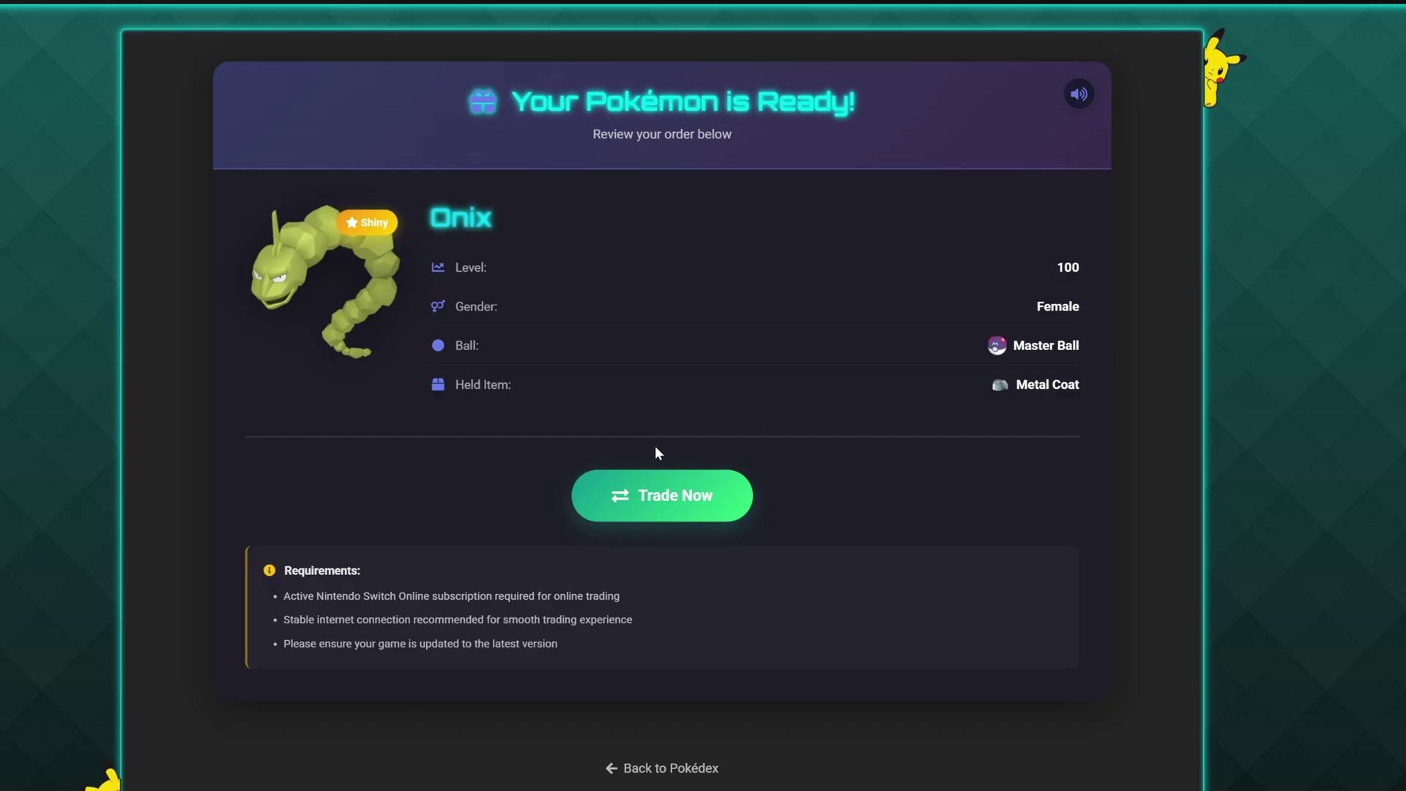
Step: Start the trade on GenPKM to get a link code, then highlight Link Play in-game
click(669, 498)
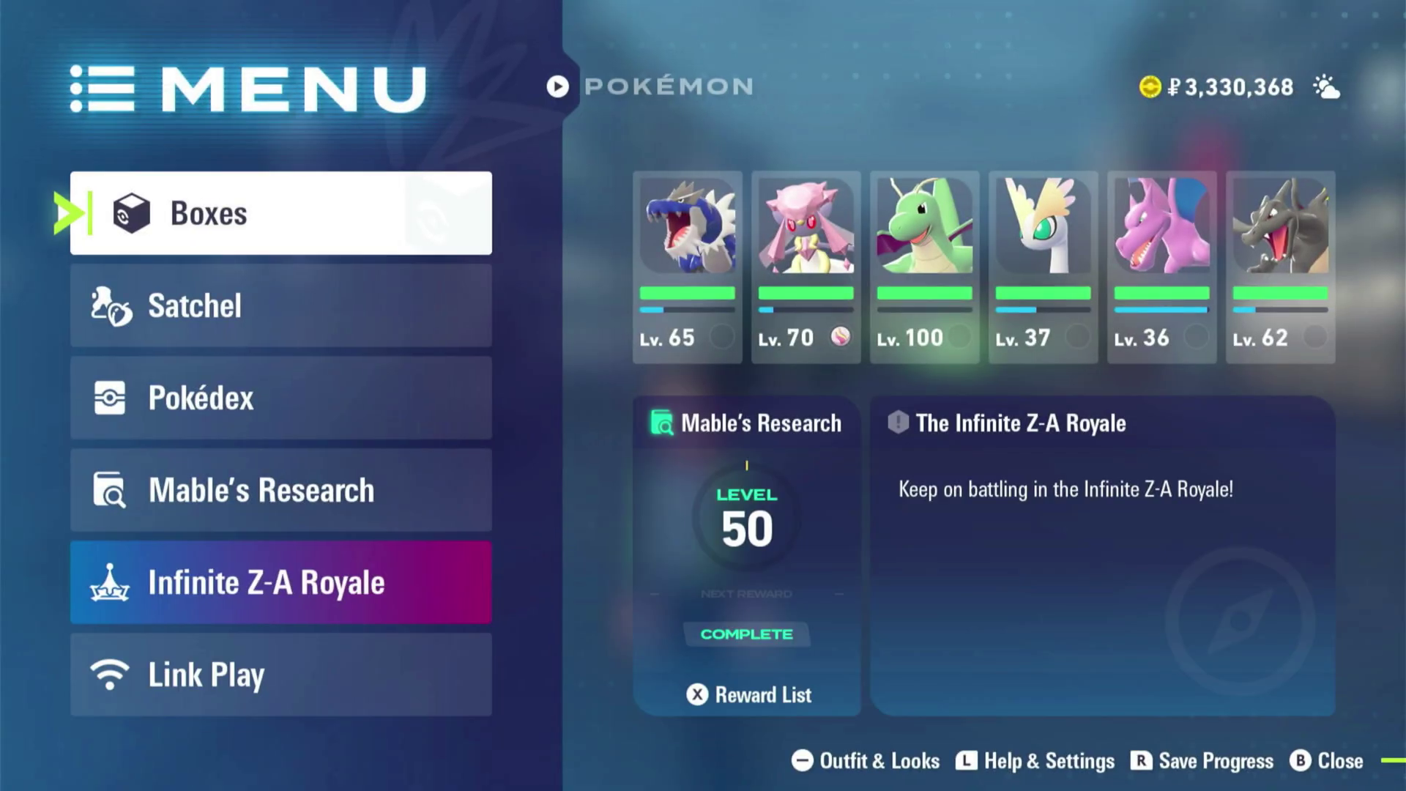
key(Up)
Step: Start a Link Trade with Faraway Players and enter GenPKM's 8-digit link code
key(Return)
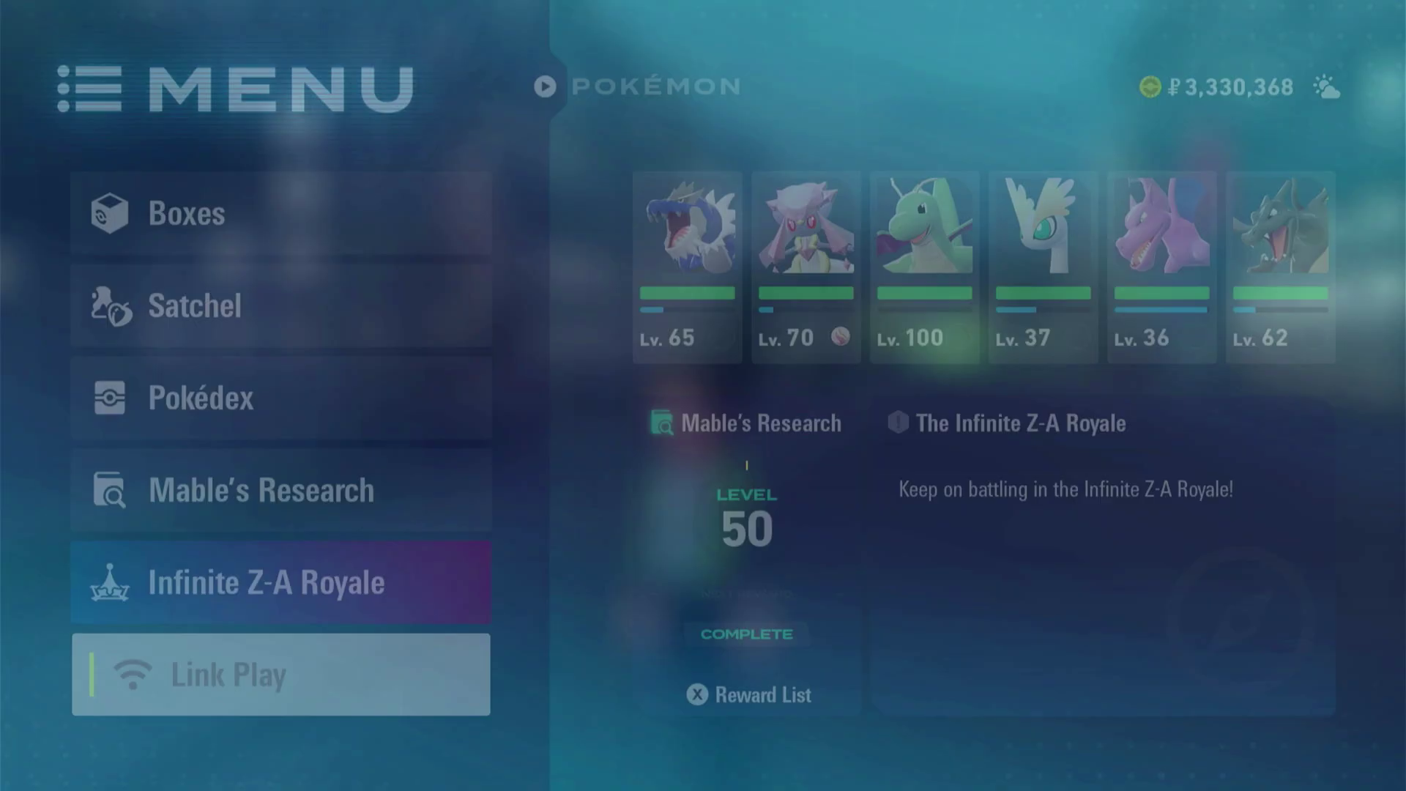
key(Right)
key(Right)
key(Return)
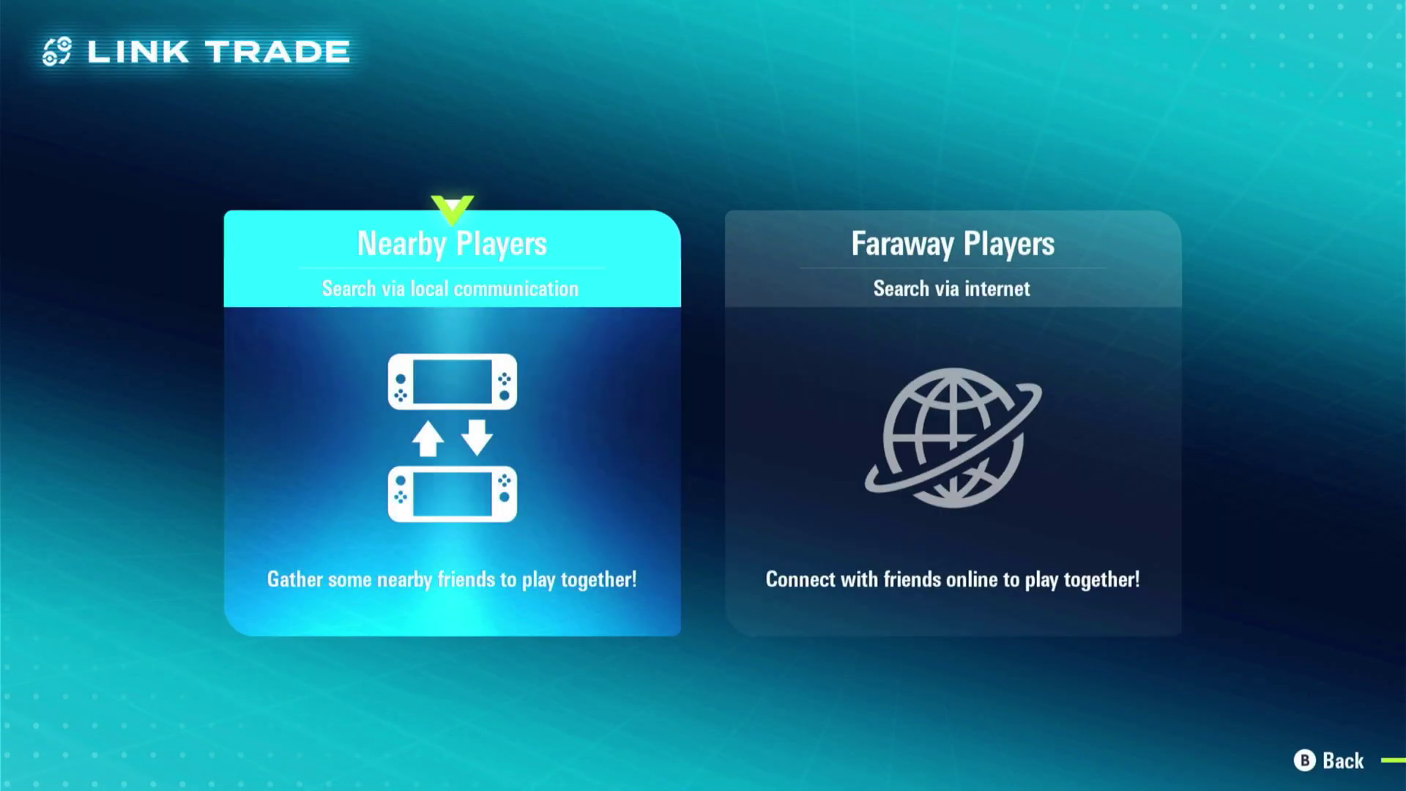
key(Right)
key(Return)
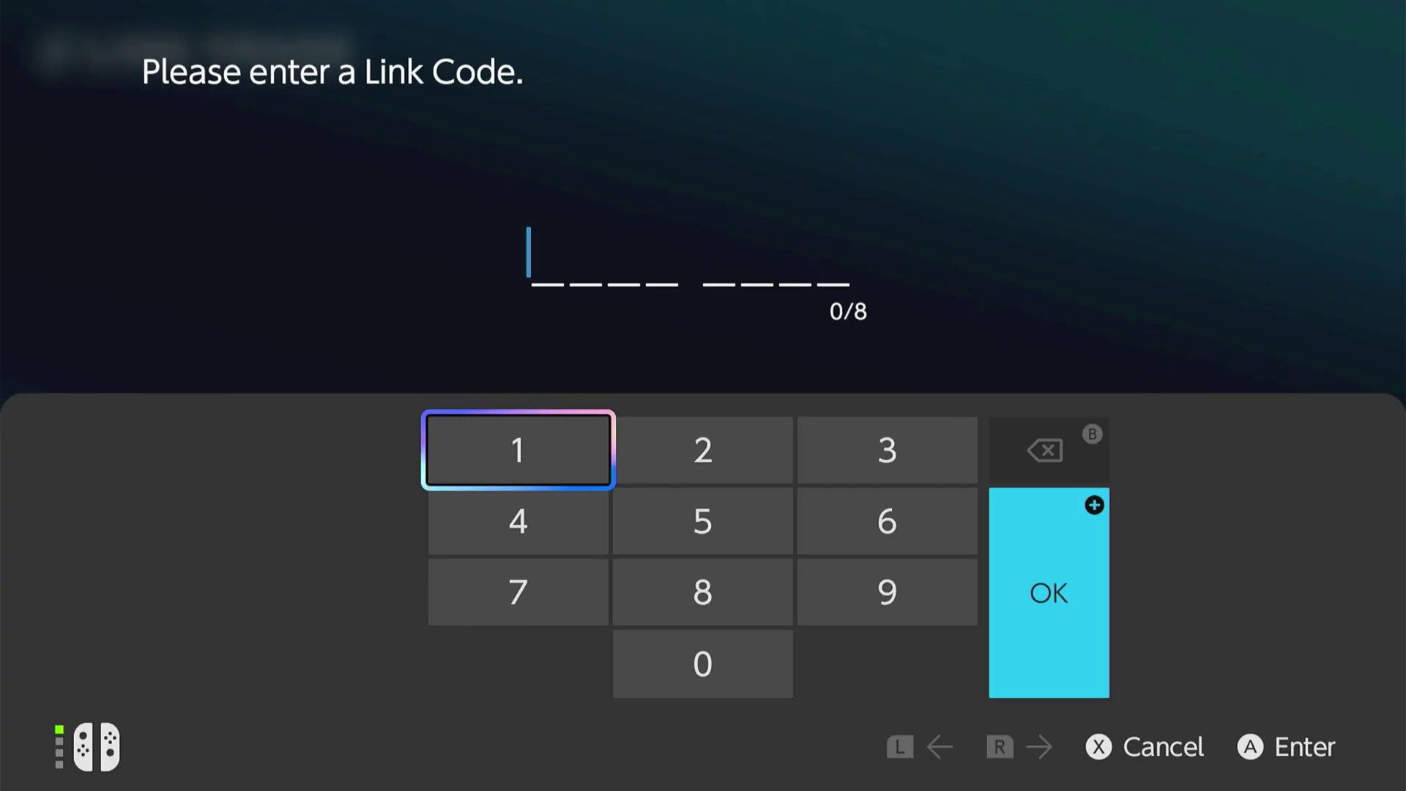
text(10943682)
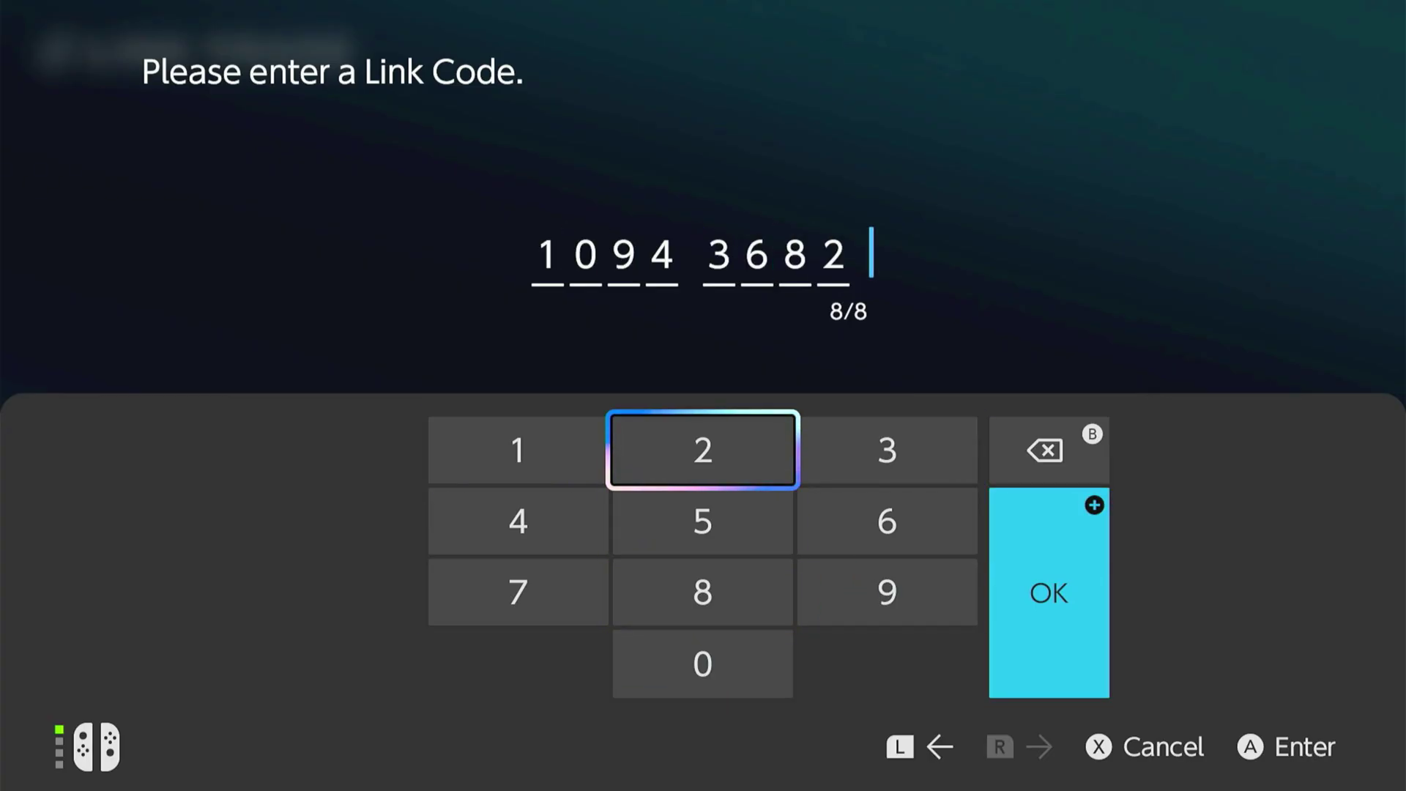
key(Return)
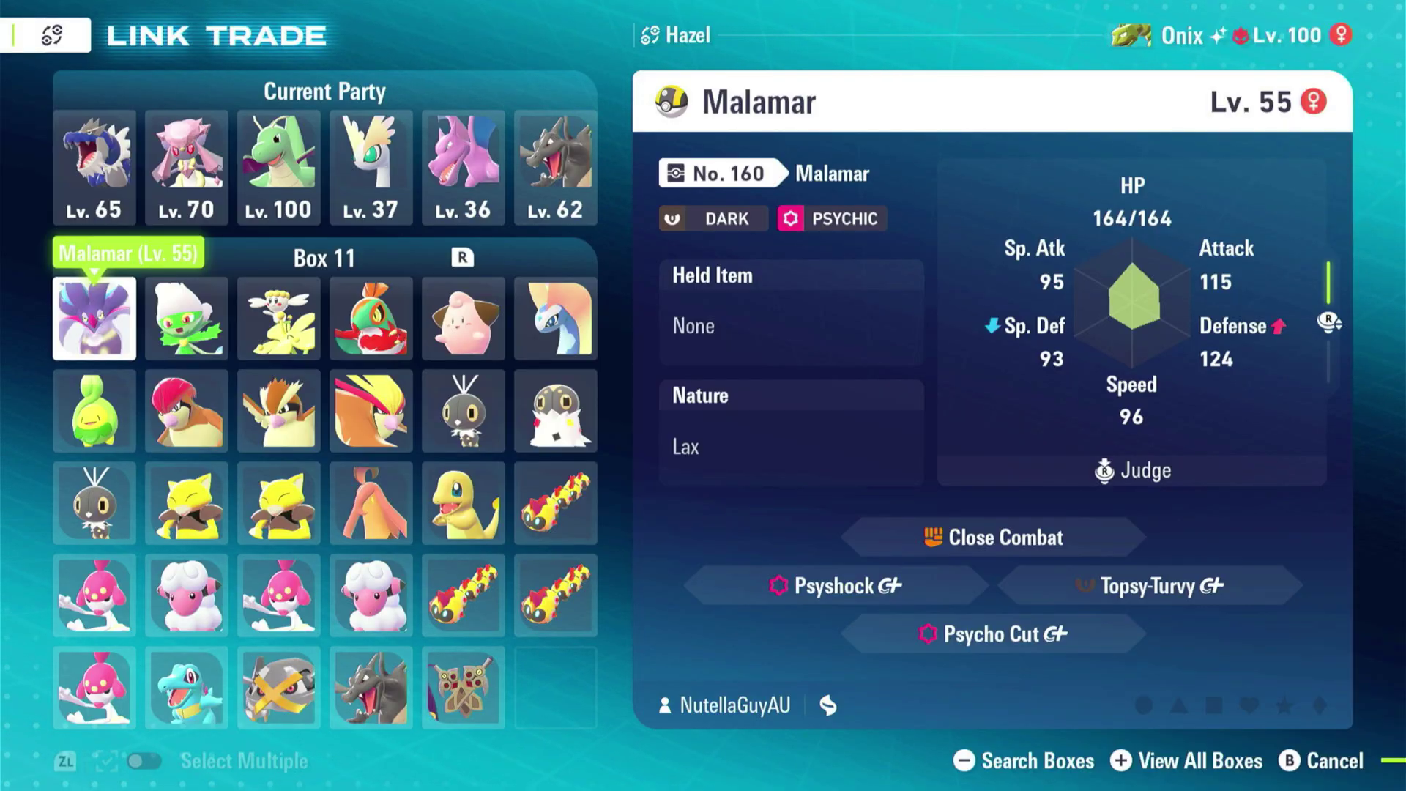
Step: Offer the level-42 Falinks from Box 11 and confirm trading it for Onix
click(463, 318)
click(464, 594)
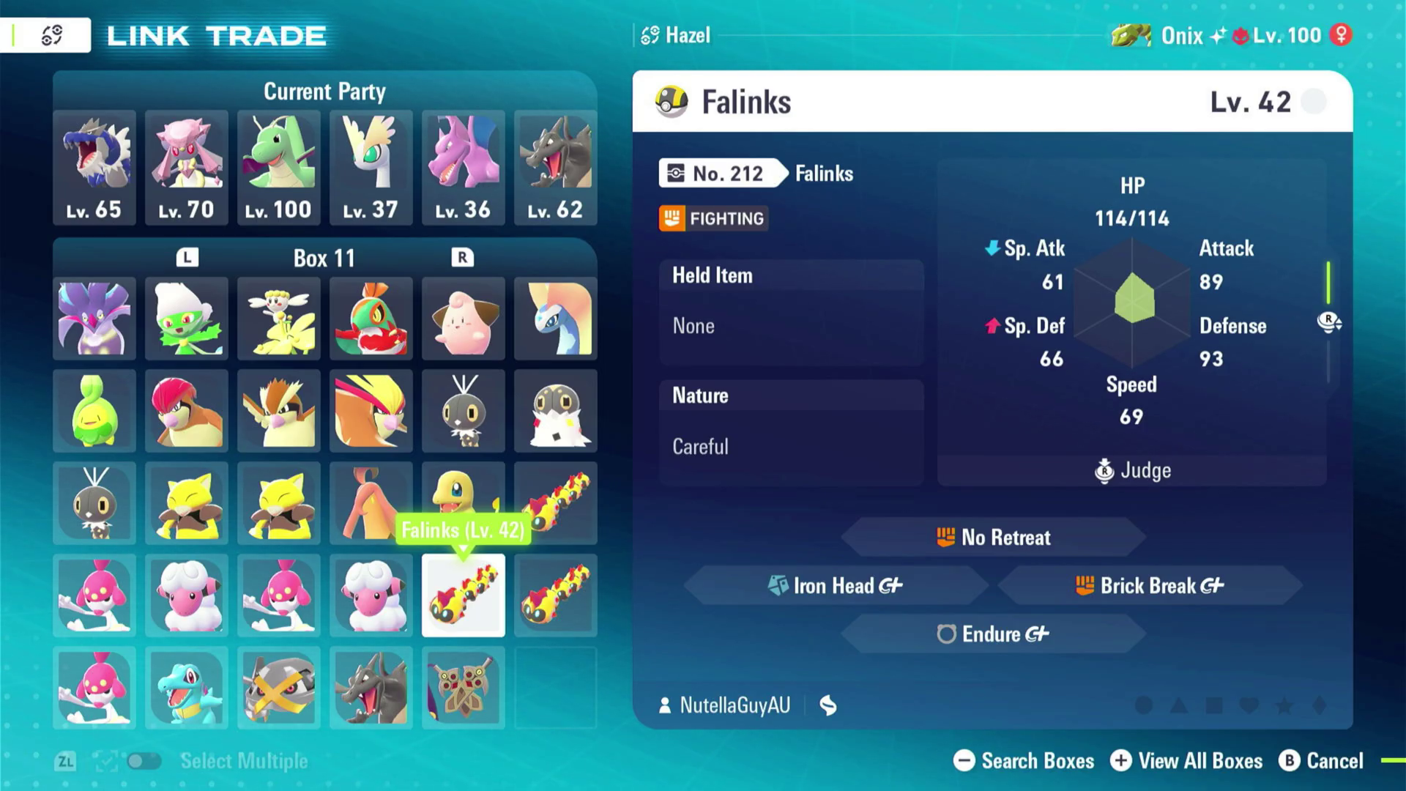
key(Return)
key(Return)
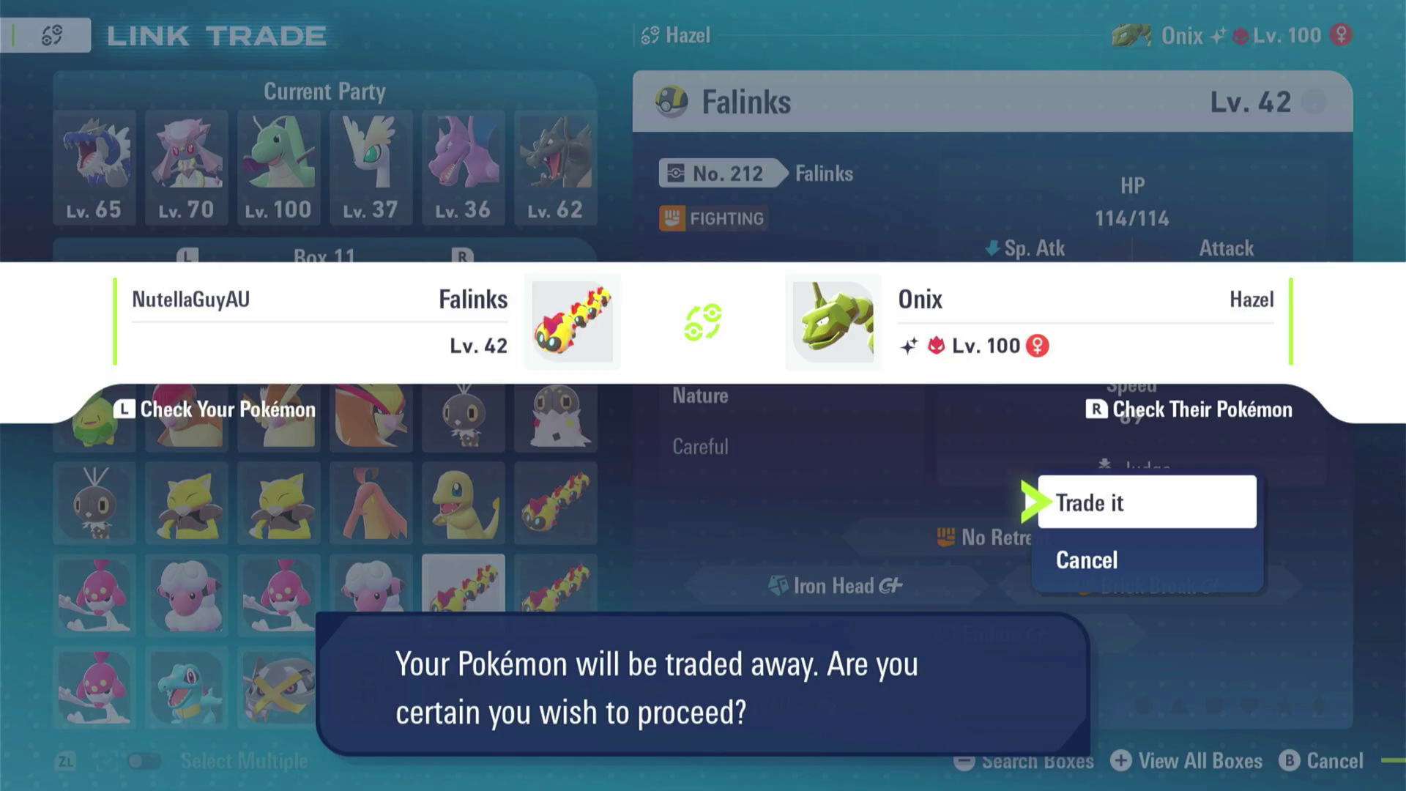
key(Return)
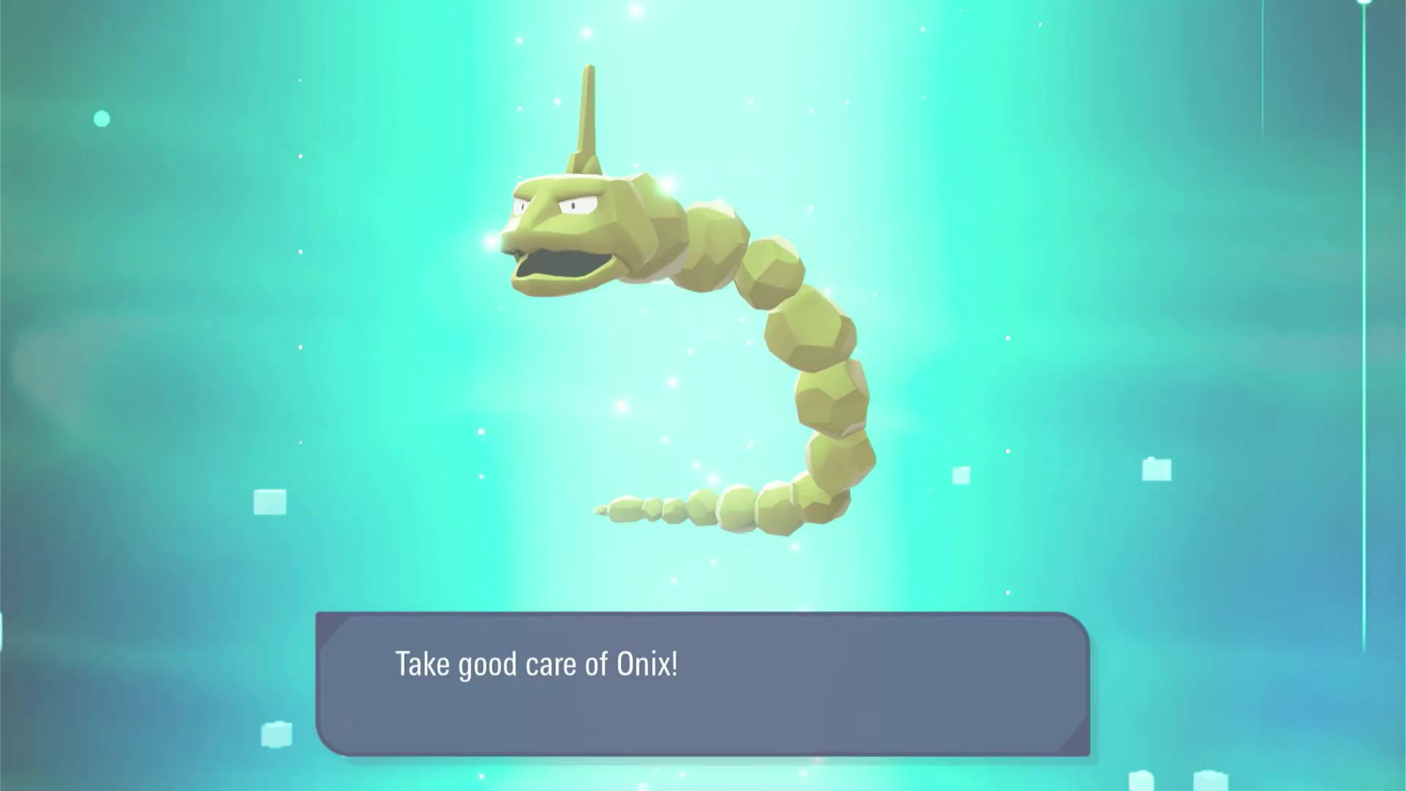
Step: Let the traded Onix evolve into Steelix and dismiss the evolution and new-move messages
key(Return)
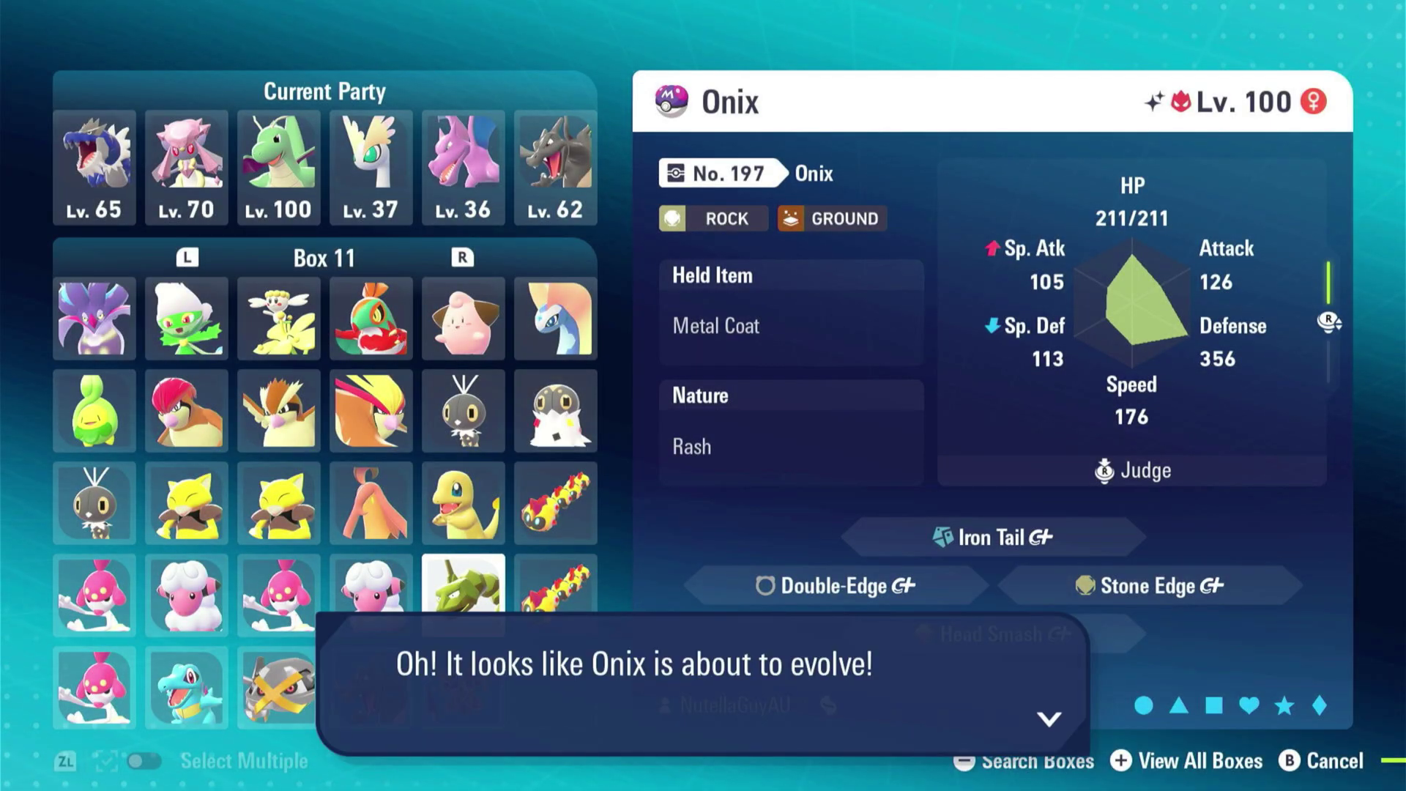
key(Return)
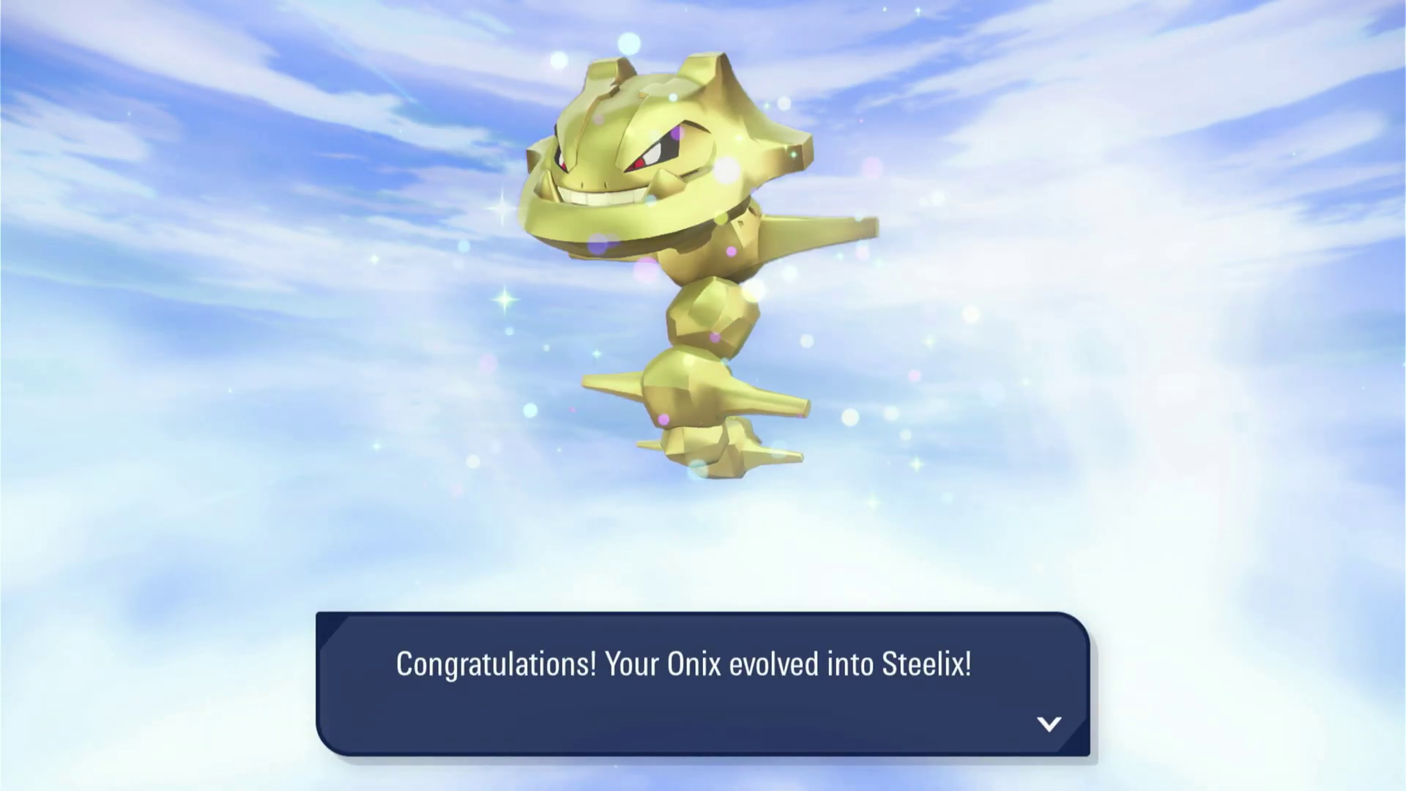
key(Return)
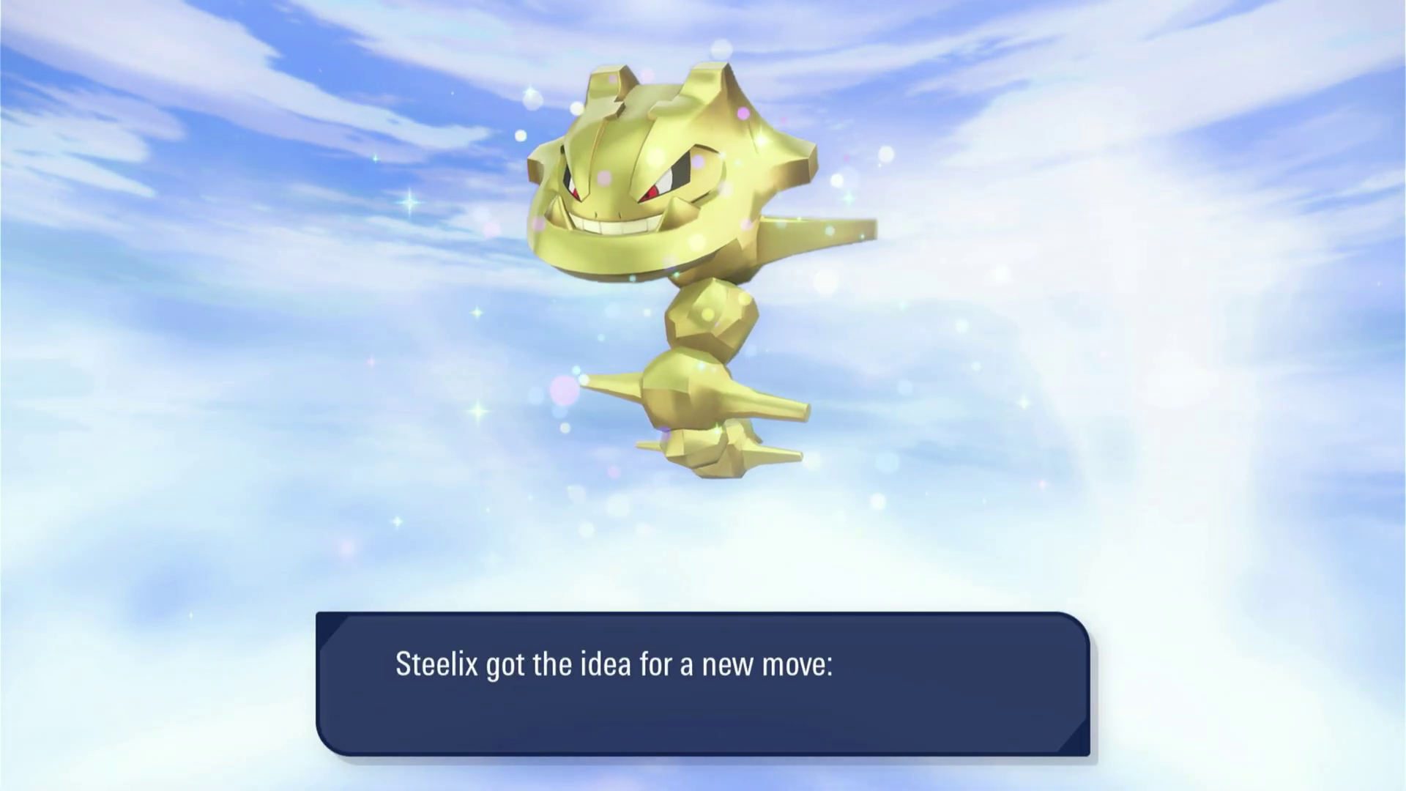
key(Return)
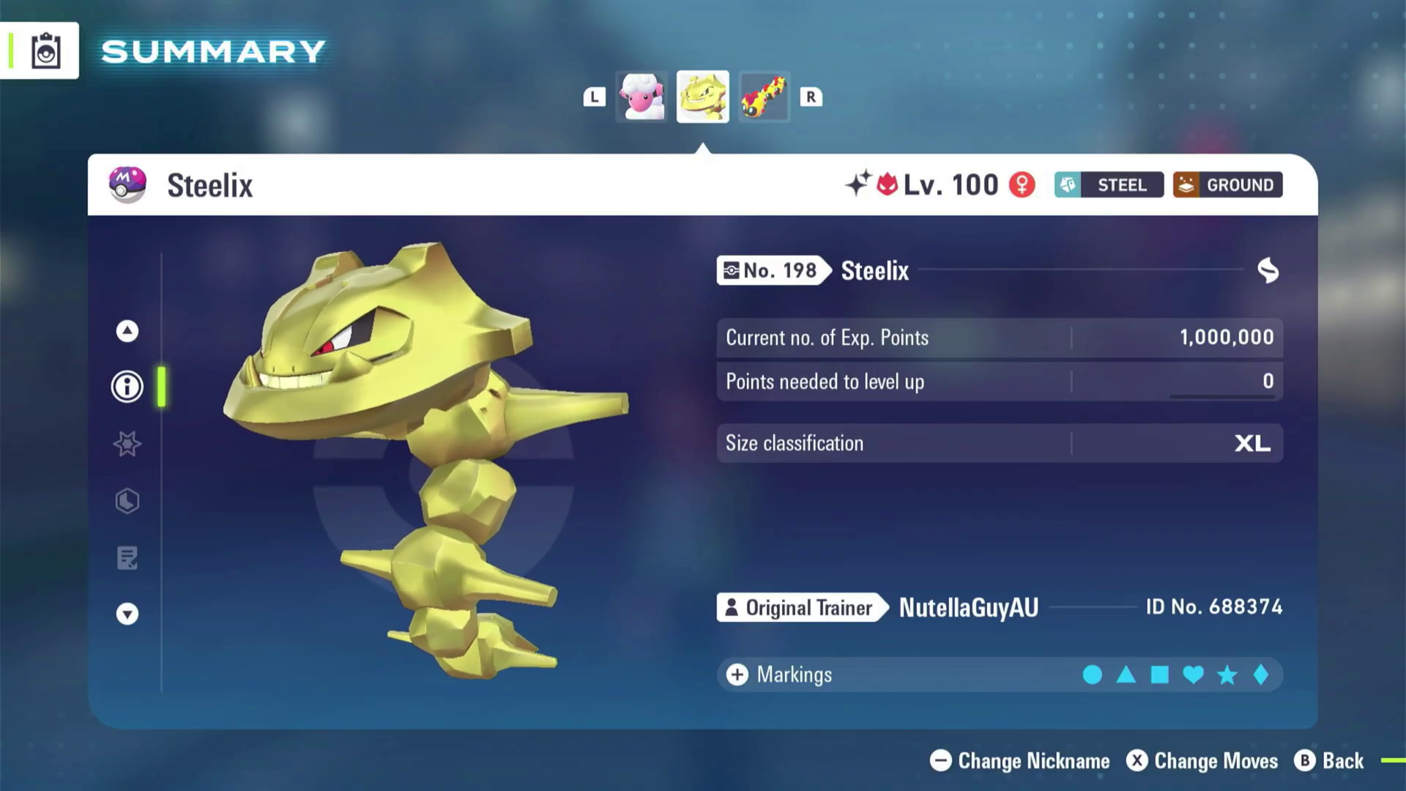
Step: Move Steelix into party slot 5 and return to the overworld
key(Escape)
key(Return)
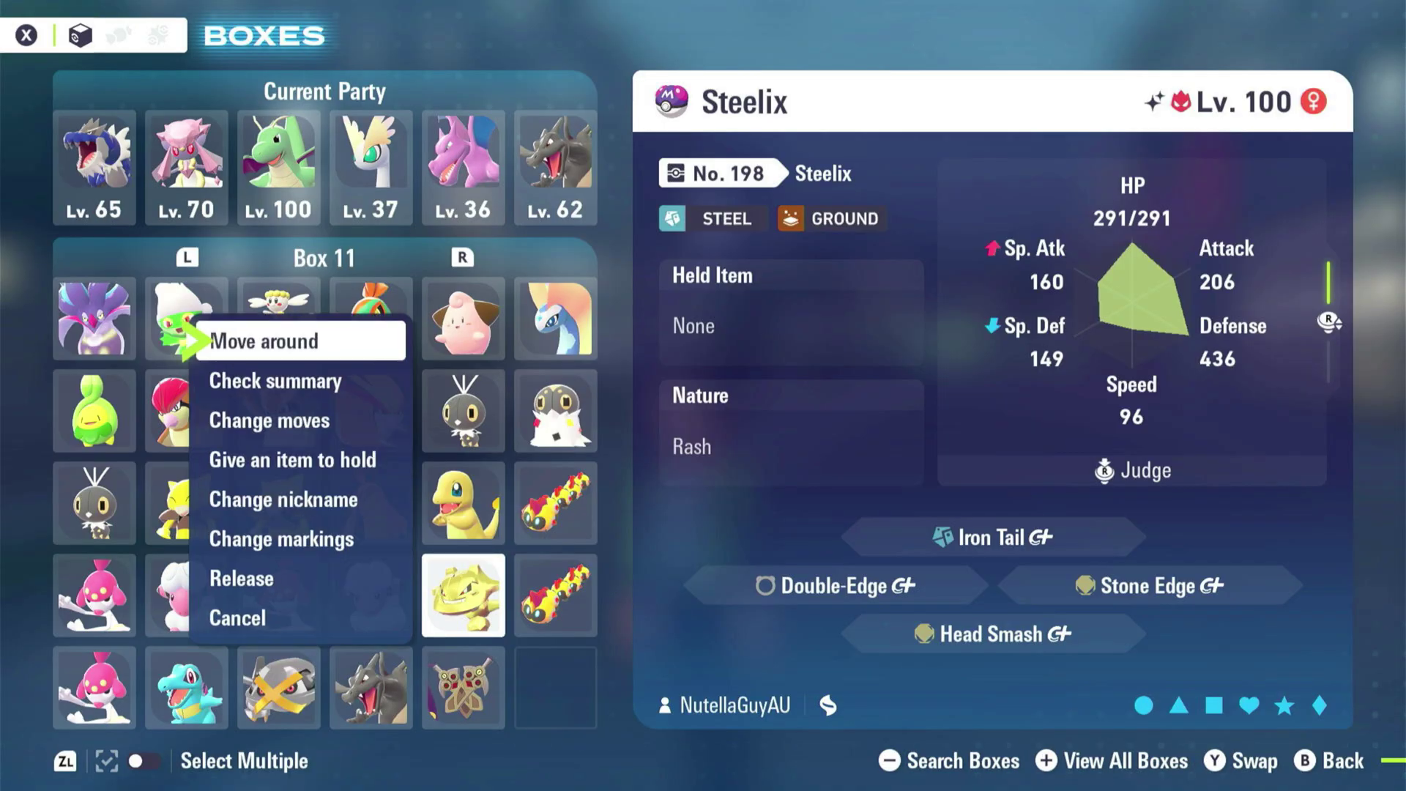
key(Return)
key(Up)
key(Up)
key(Up)
key(Up)
key(Return)
key(Escape)
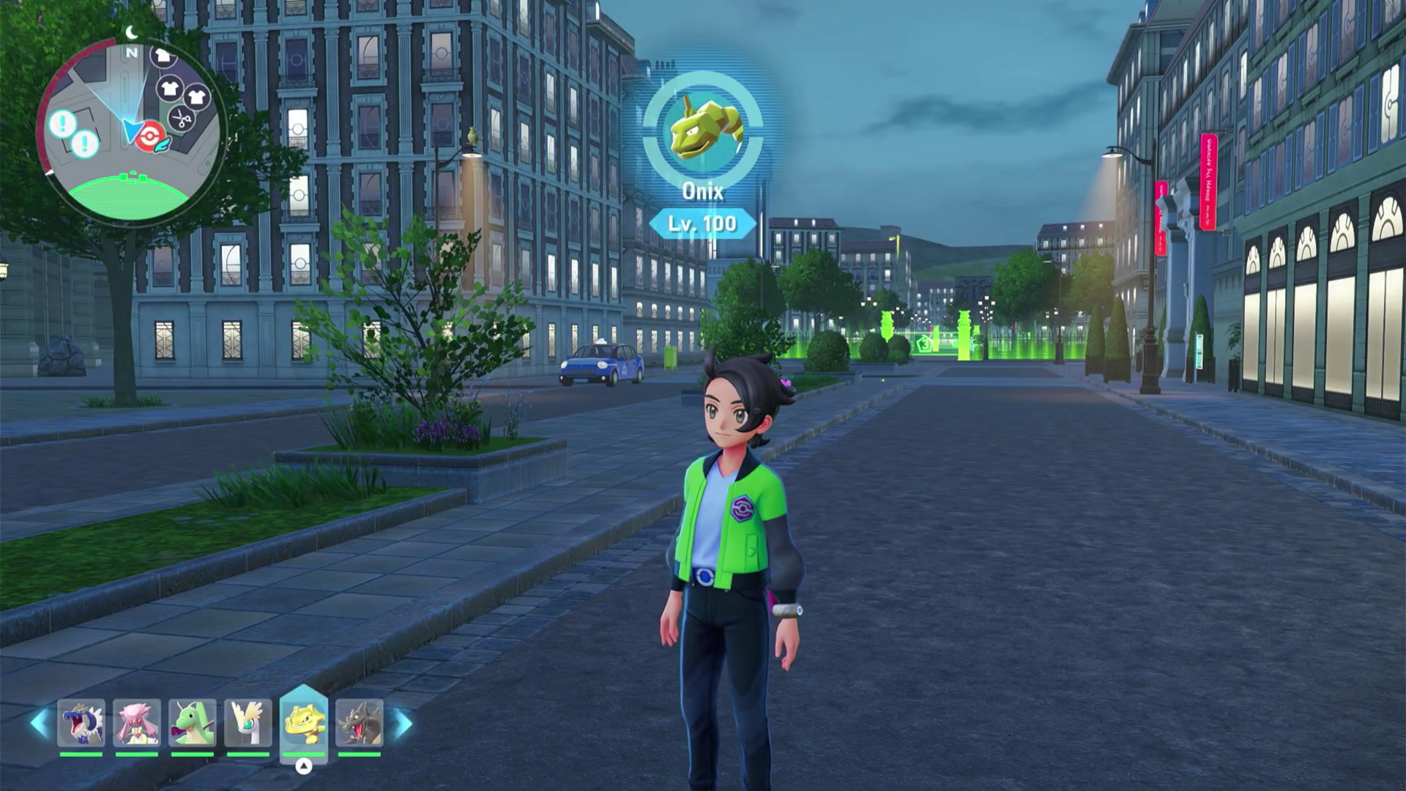
key(Up)
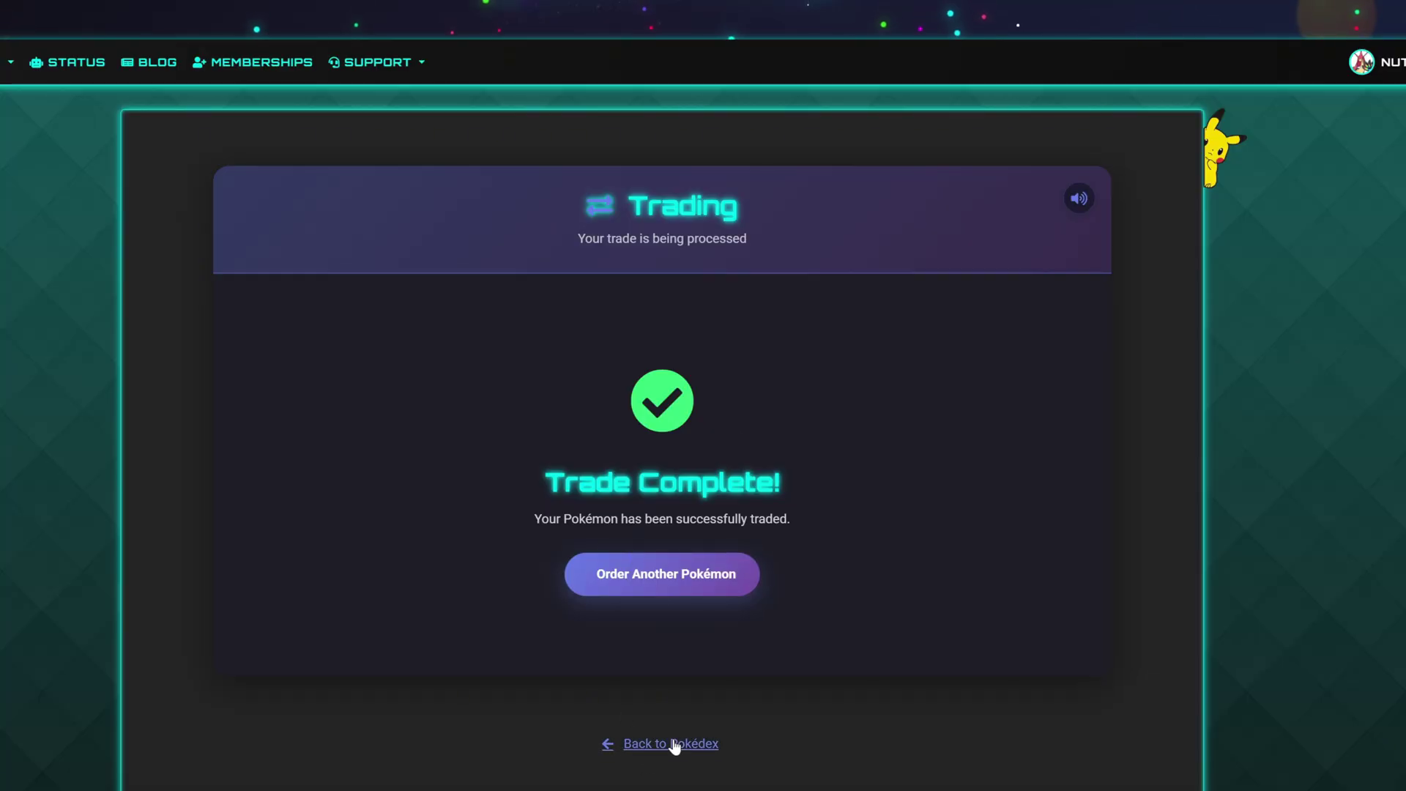
Step: Return to the GenPKM Pokédex and scroll to the bottom, where Onix now shows as caught alongside Starmie
click(674, 746)
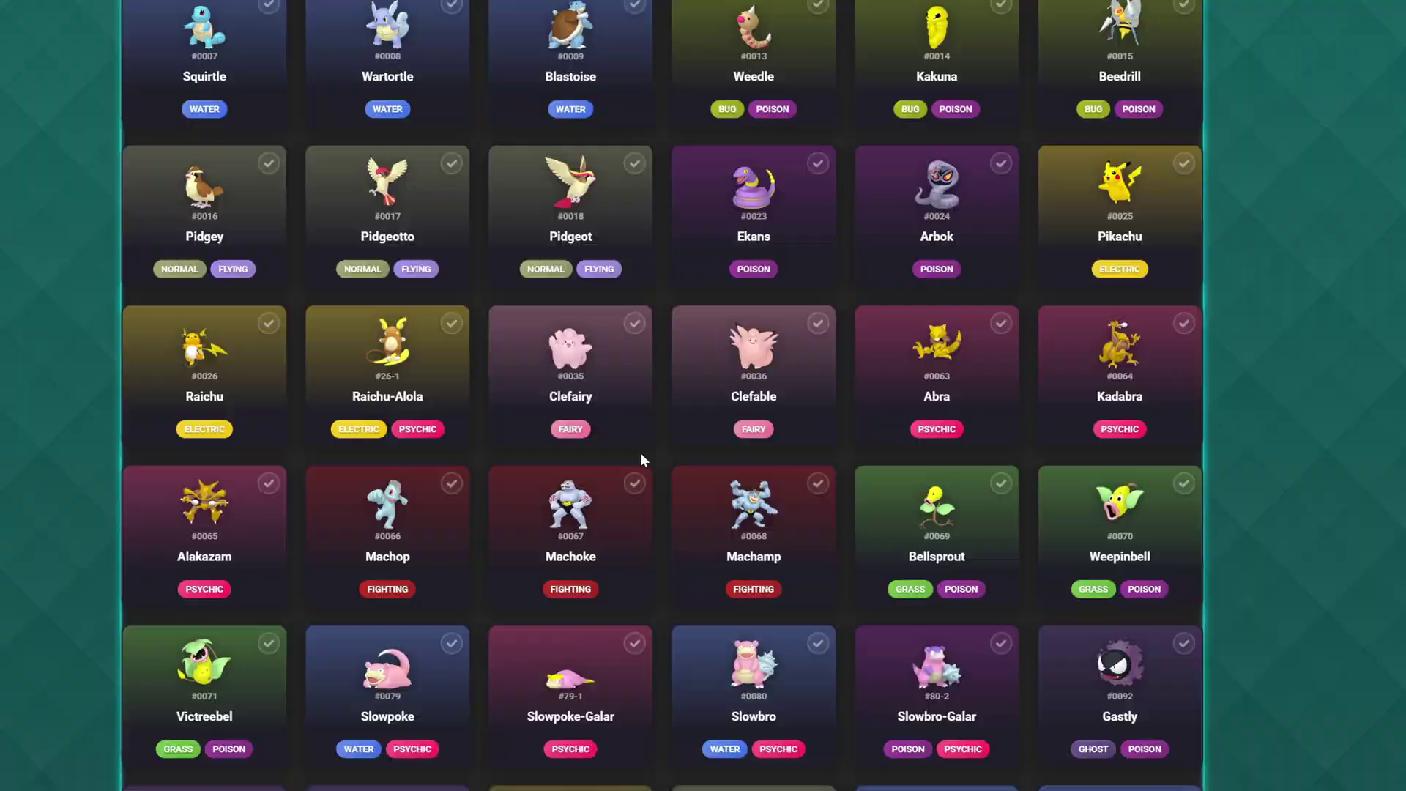
scroll(643, 464, down, 5)
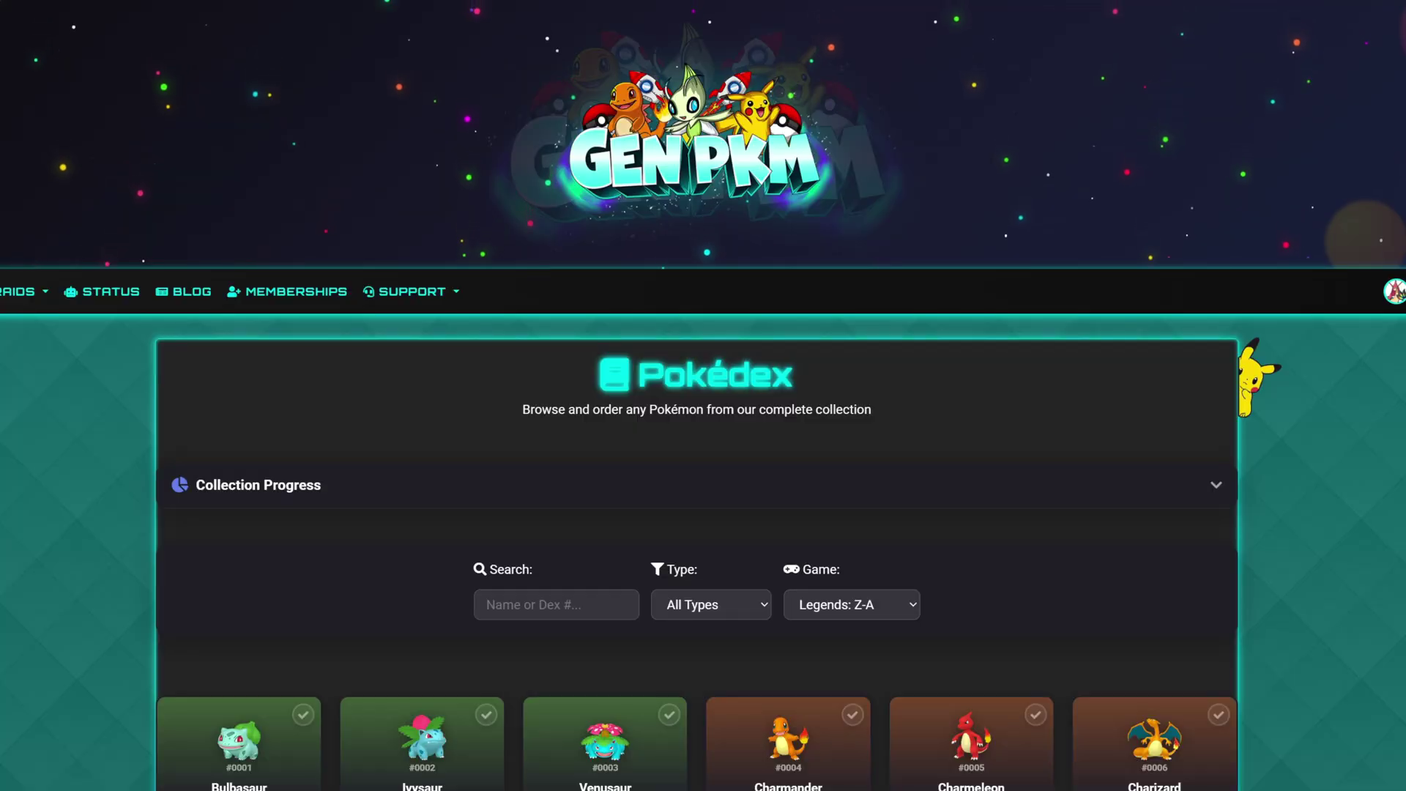
scroll(703, 439, down, 3)
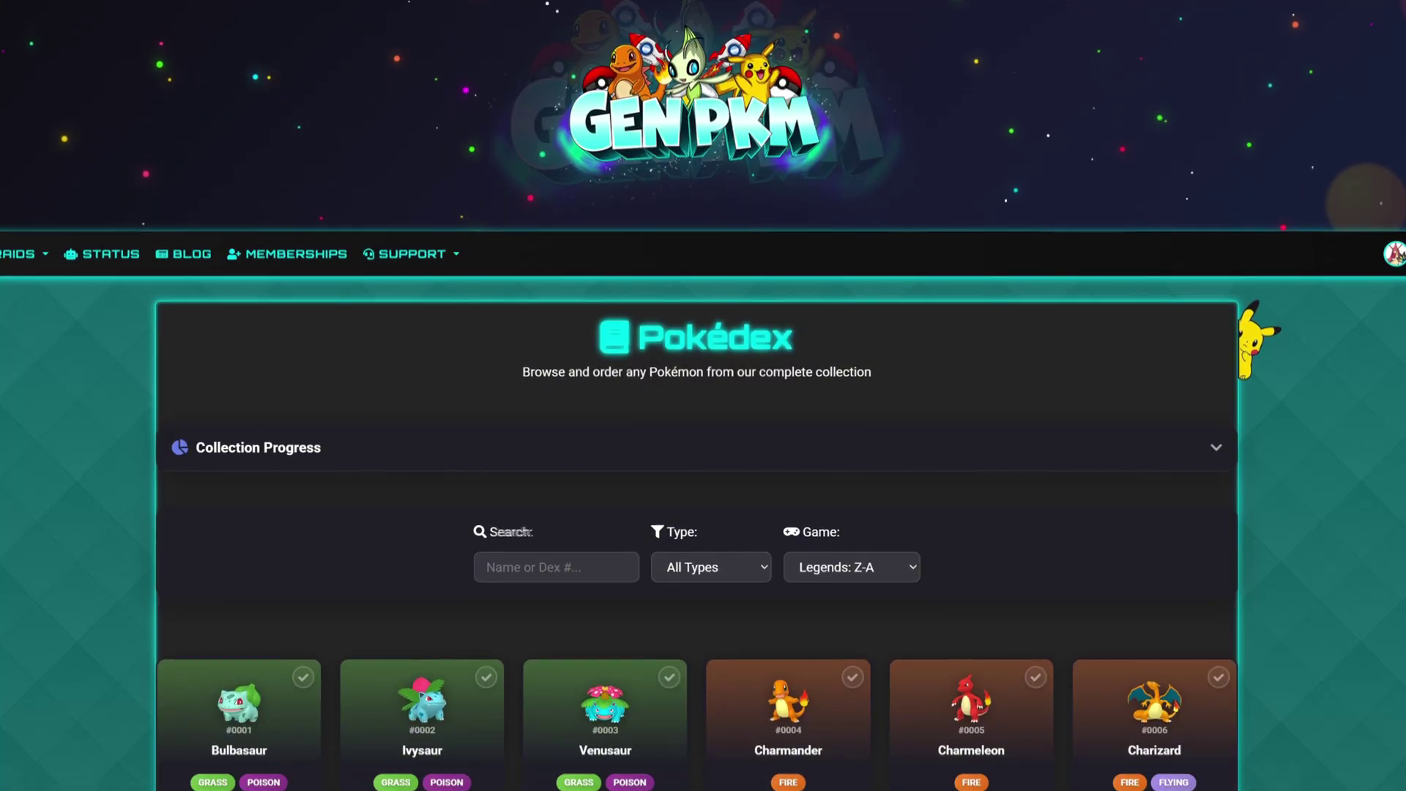
scroll(703, 440, down, 6)
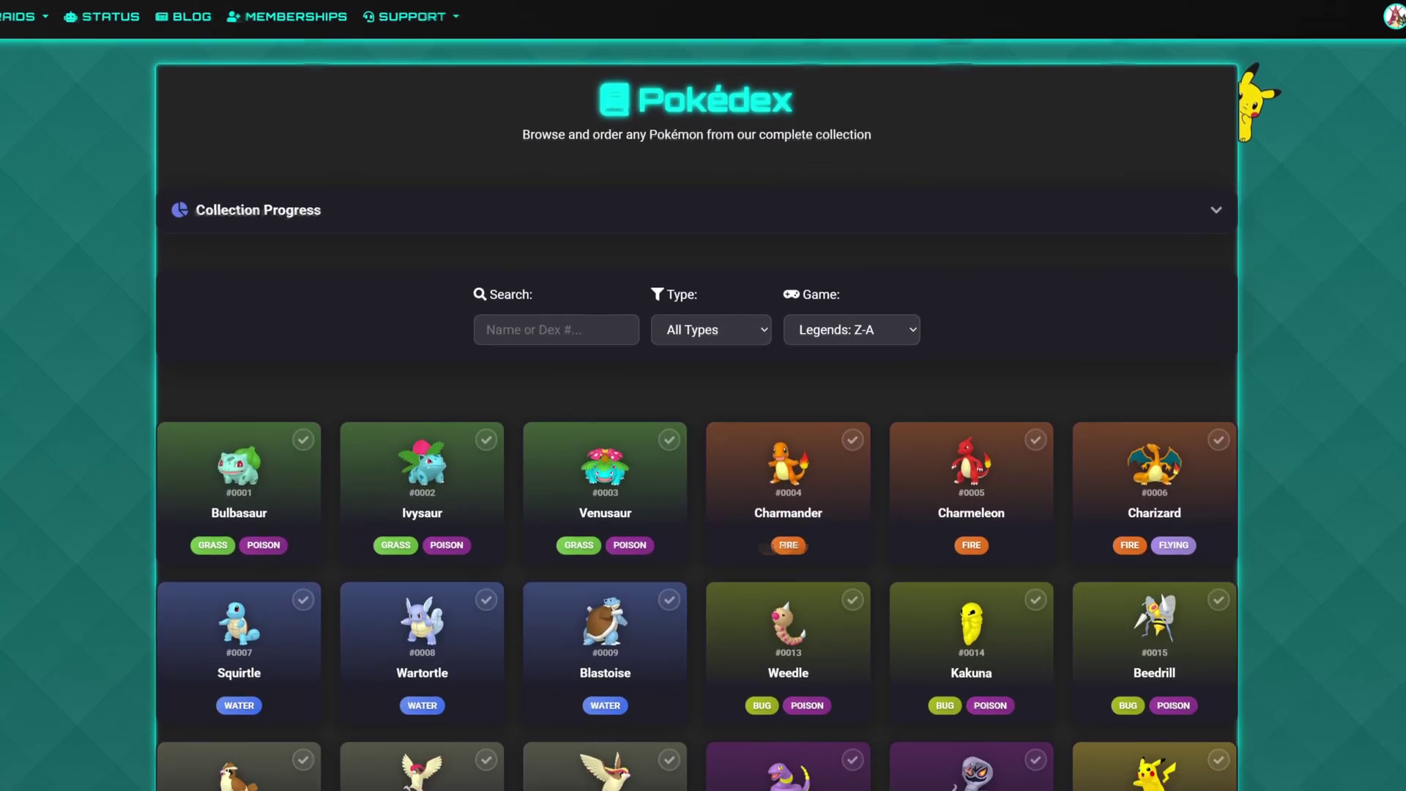
scroll(704, 440, down, 4)
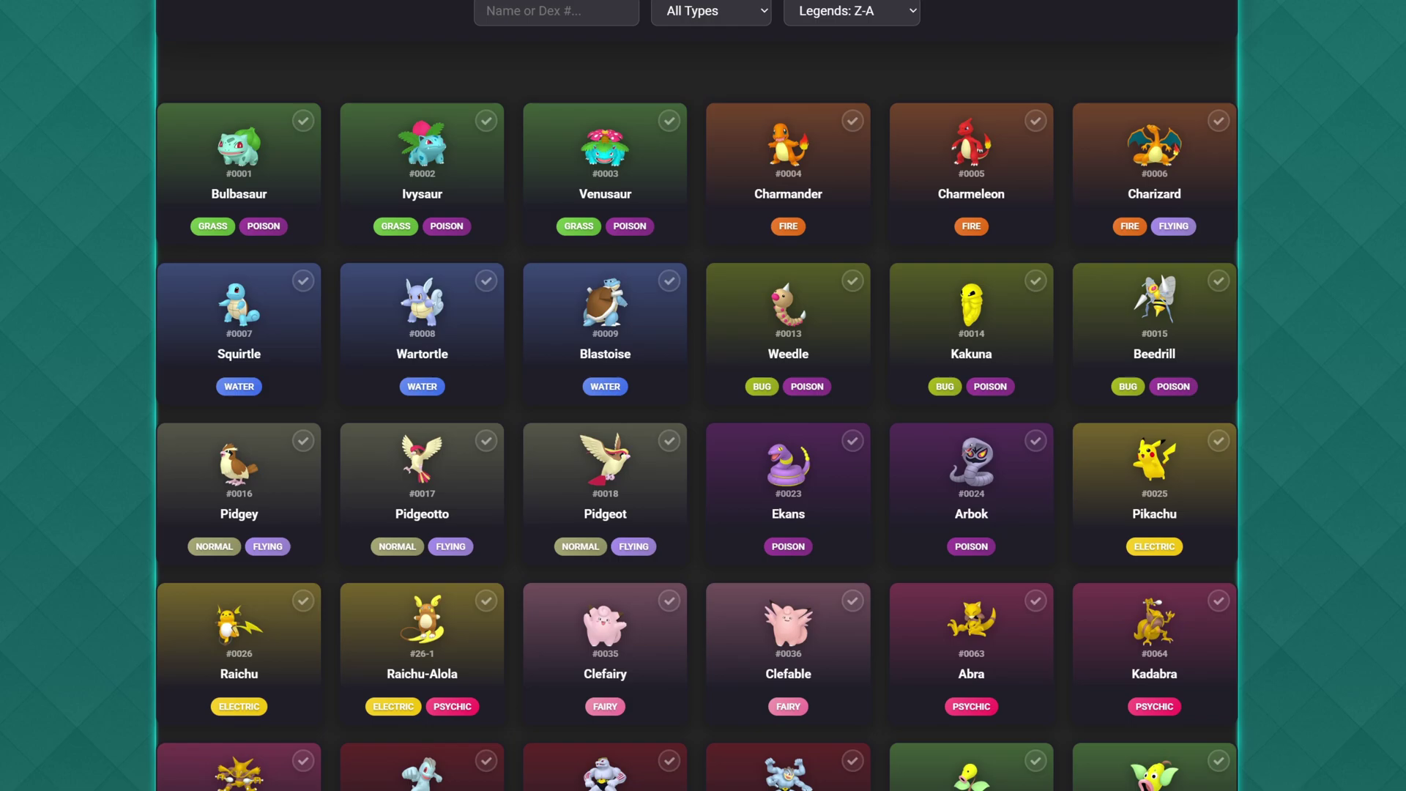
scroll(703, 440, down, 6)
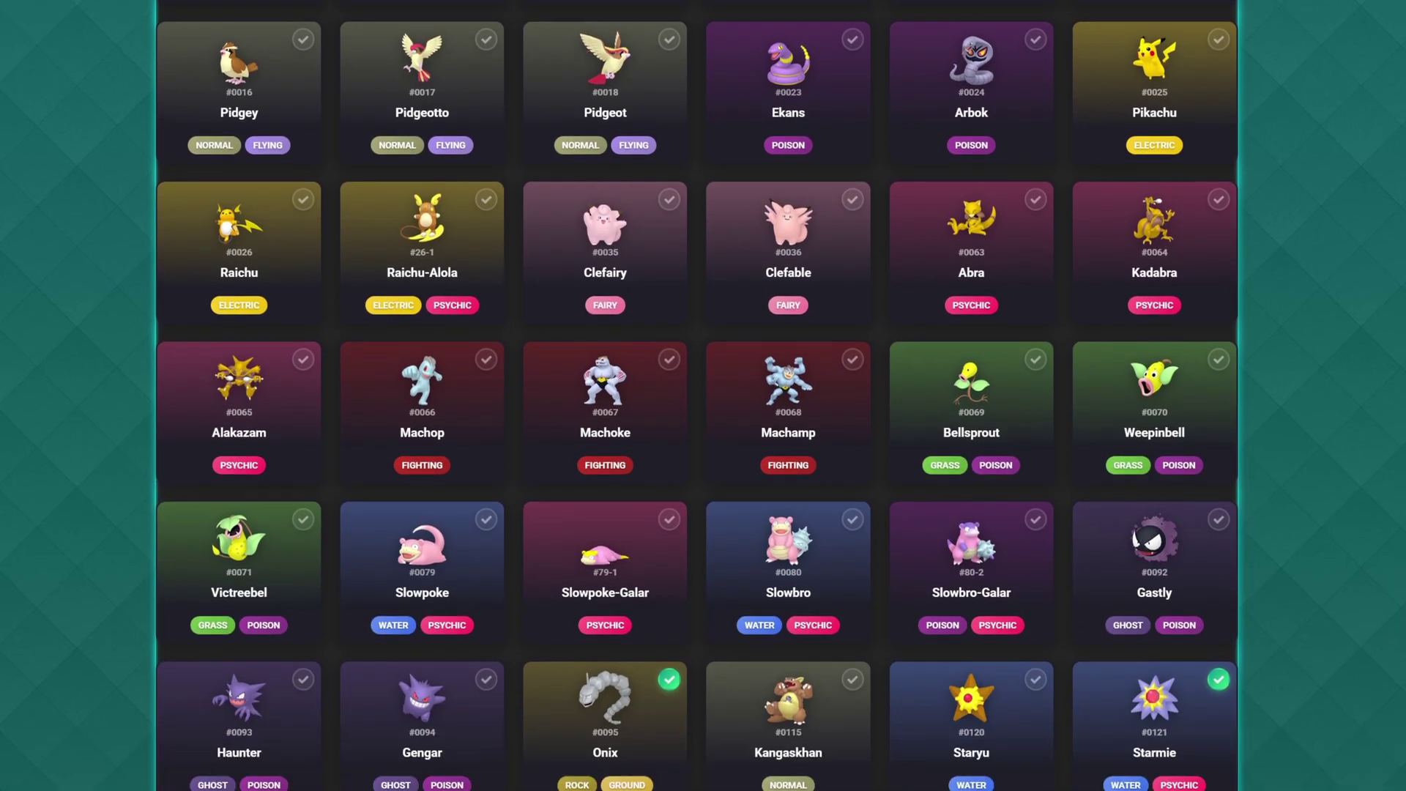
scroll(703, 439, down, 3)
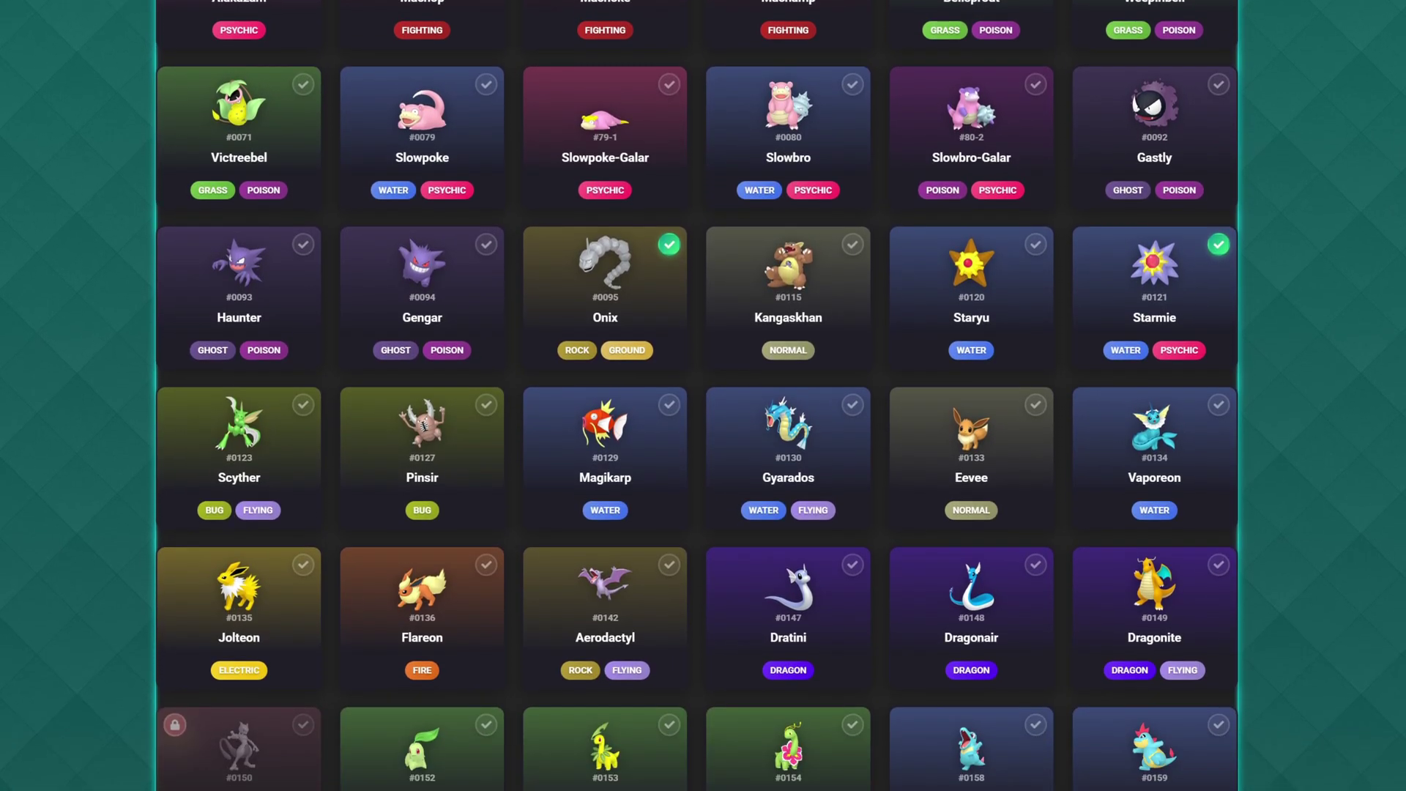